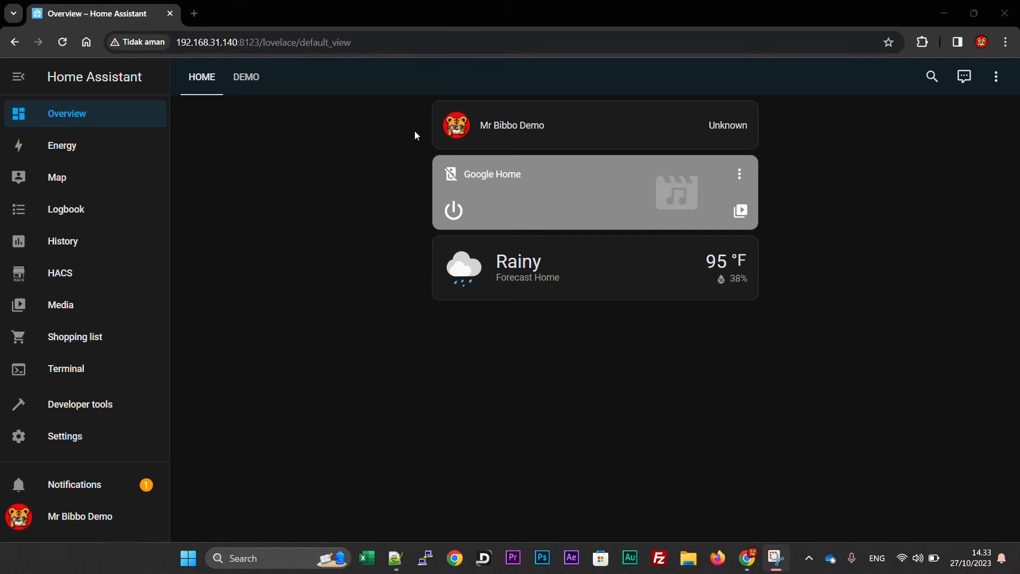
Start a new person named mqtt from Settings > People.
left_click(82, 438)
scroll(448, 314, "down", 3)
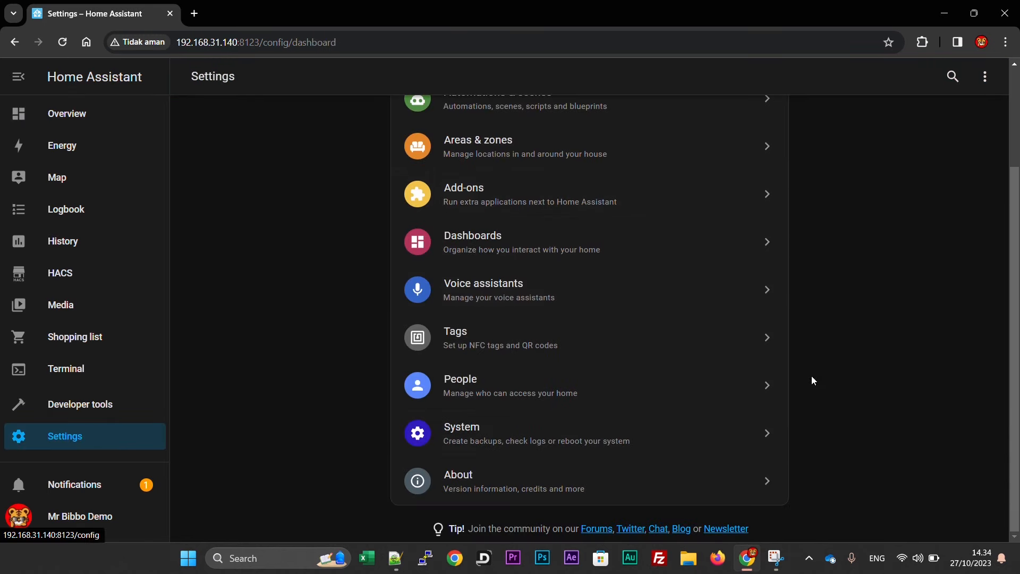
left_click(480, 393)
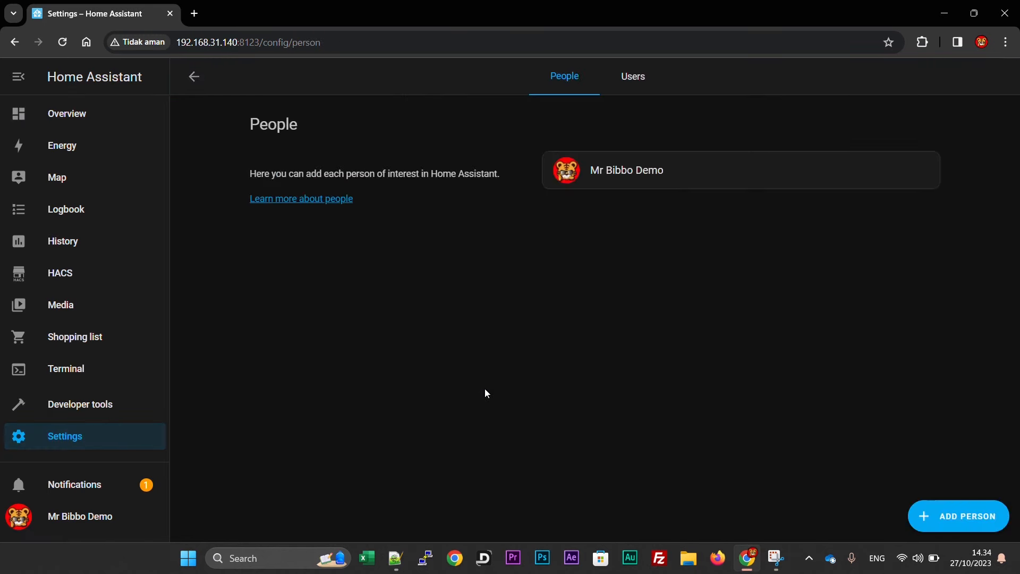
left_click(924, 517)
type("mqtt")
Give mqtt a password login restricted to the local network, and create the person.
left_click(340, 360)
left_click(415, 227)
type("••••••••••••")
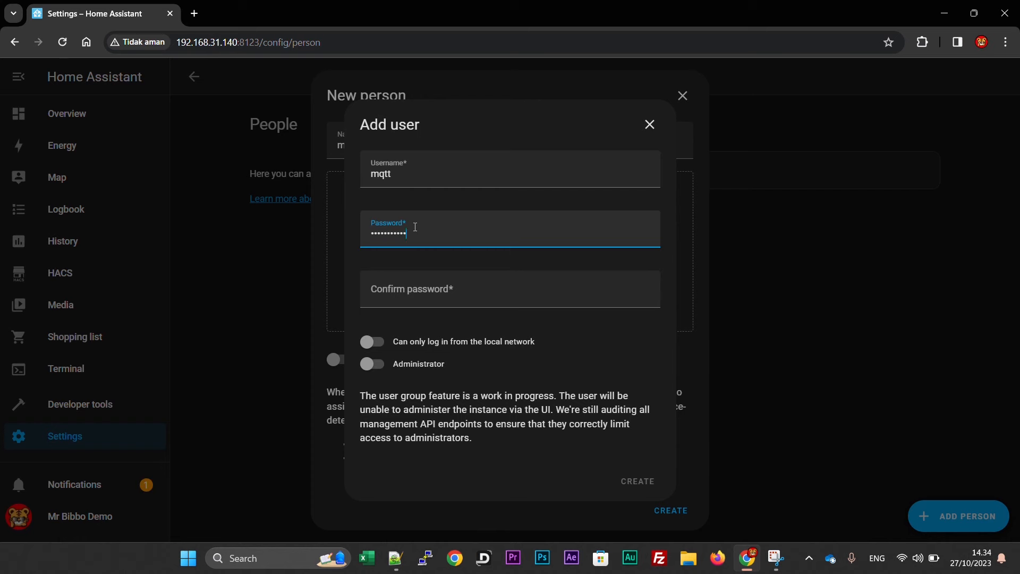
left_click(415, 289)
type("••••••••••")
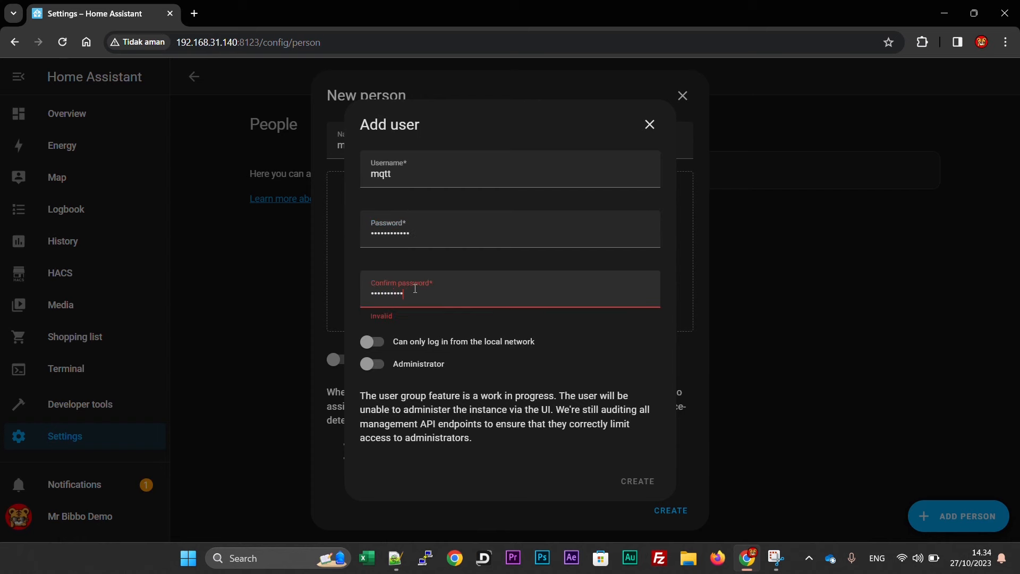
type("••")
left_click(373, 335)
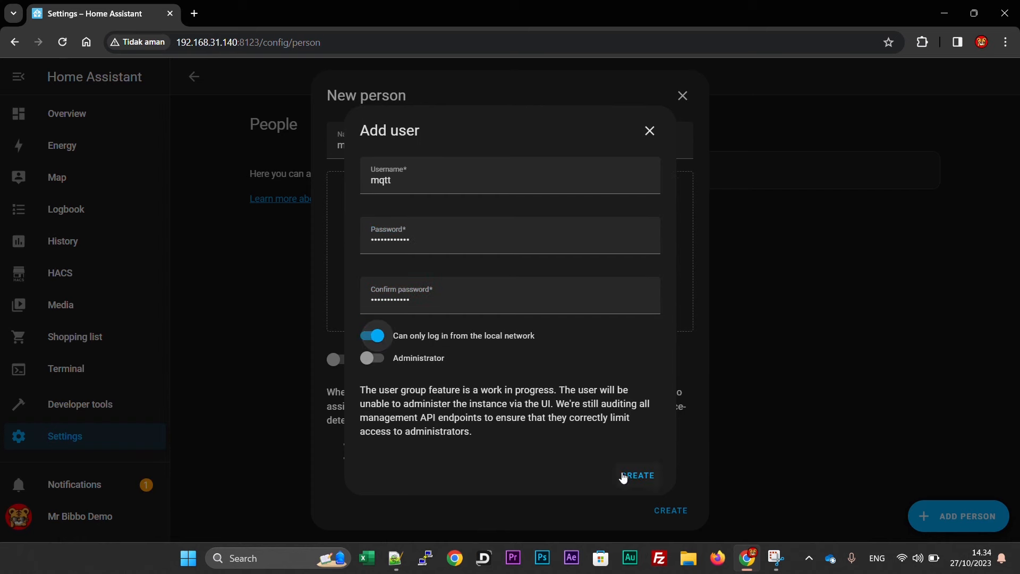
left_click(624, 476)
left_click(675, 512)
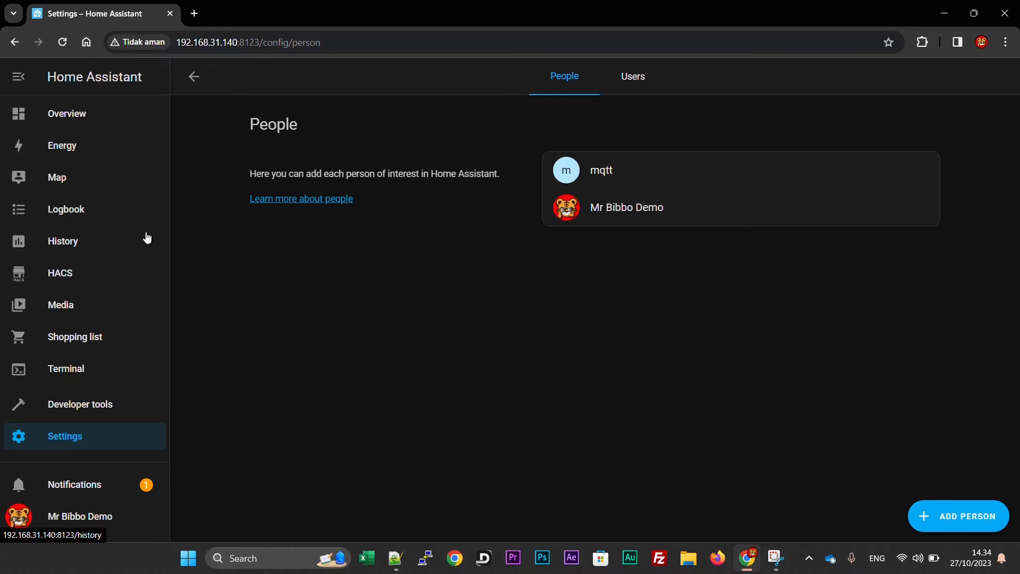
left_click(67, 434)
Find Mosquitto broker in the Add-on Store by searching 'mqtt', install it and start it.
left_click(481, 323)
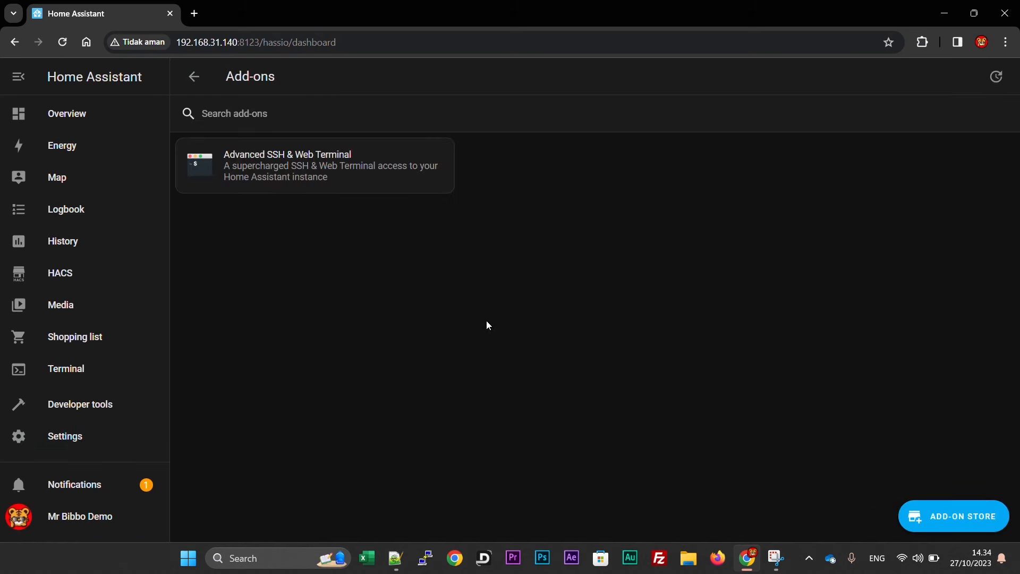
left_click(964, 527)
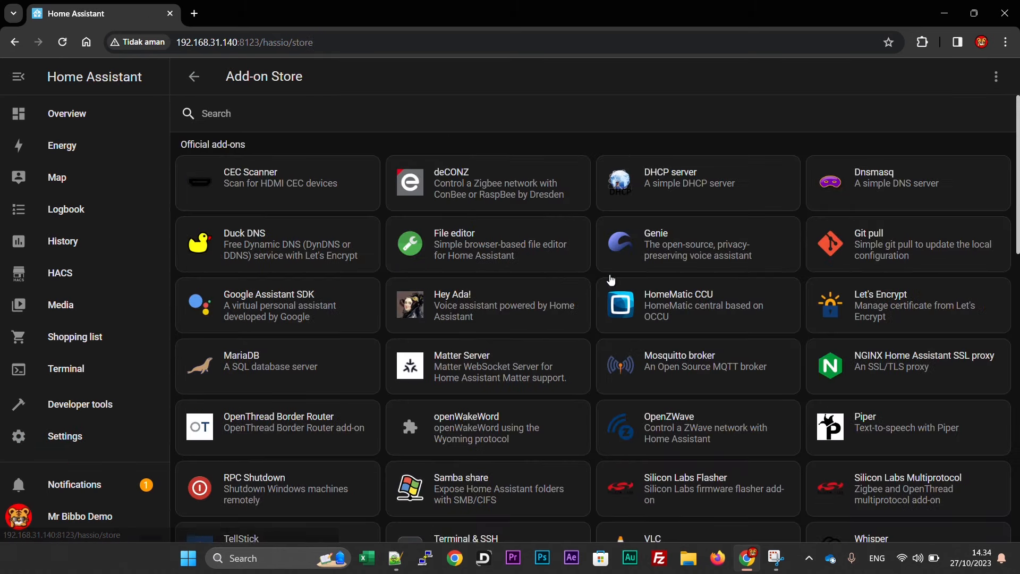
type("mqtt")
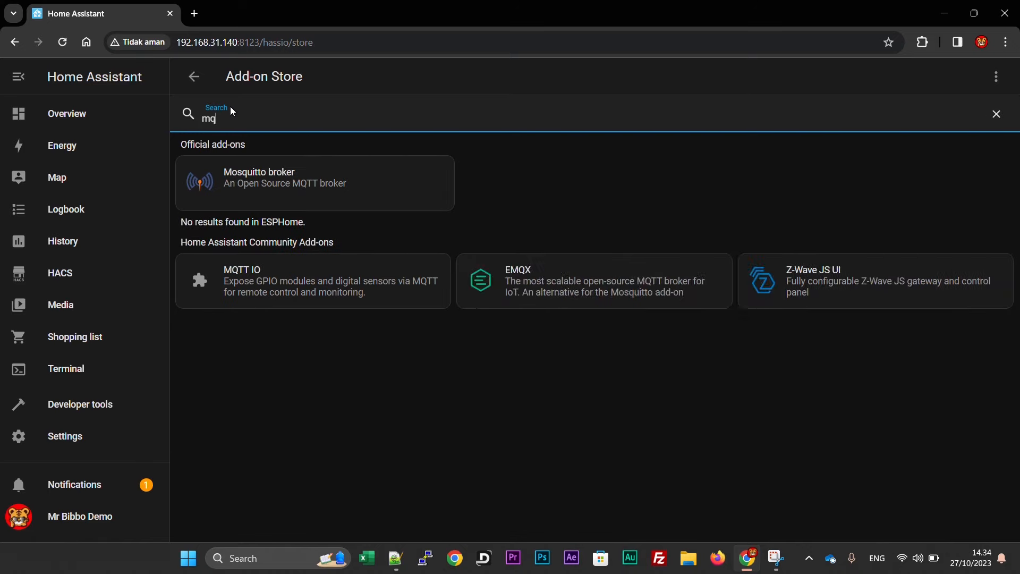
left_click(260, 175)
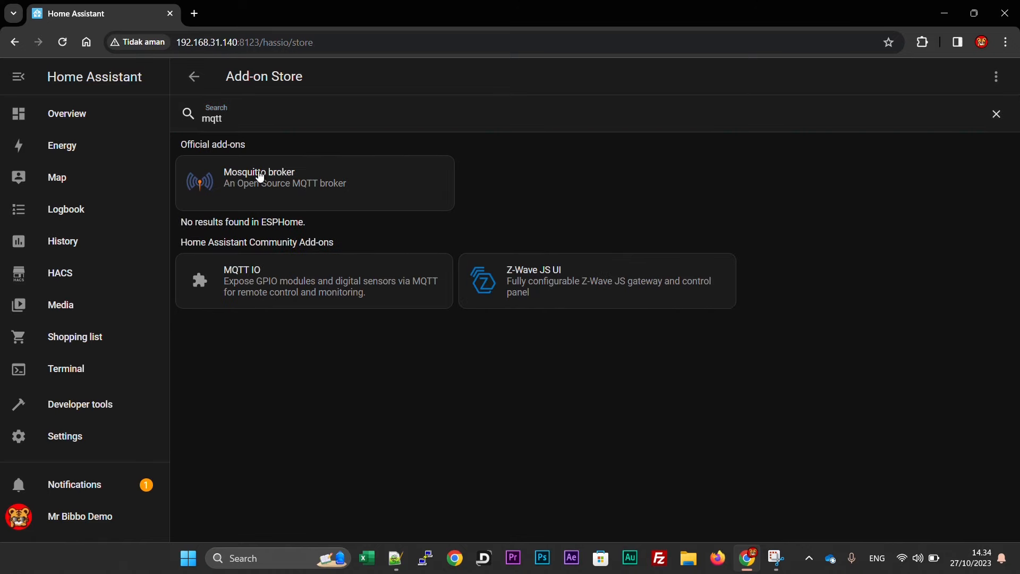
left_click(292, 312)
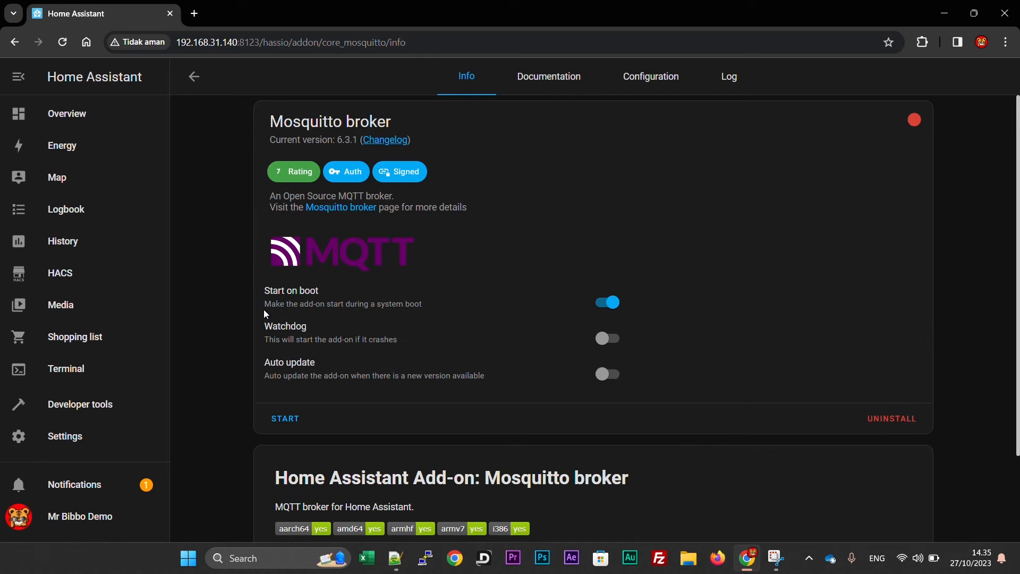
left_click(287, 421)
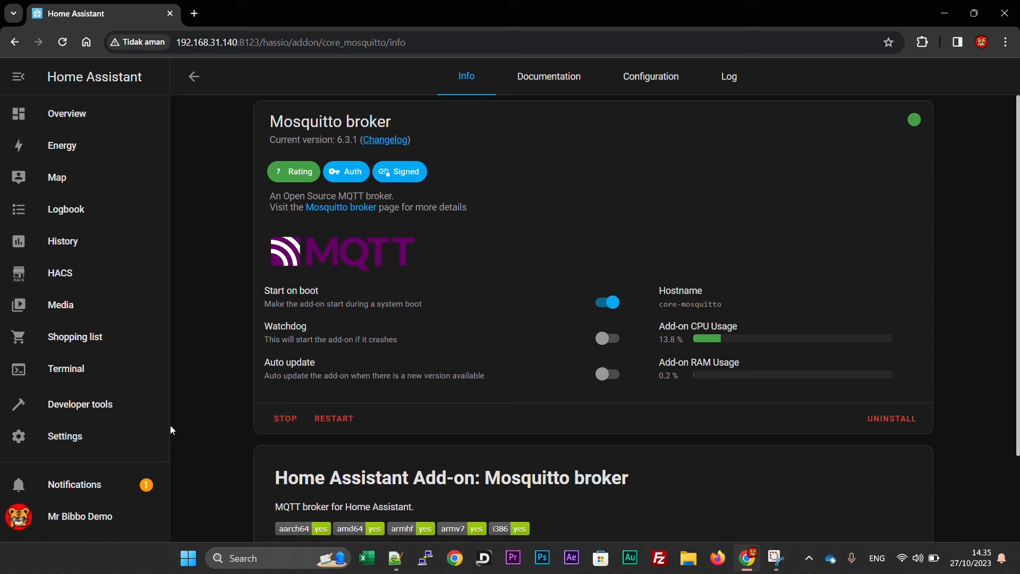
left_click(83, 434)
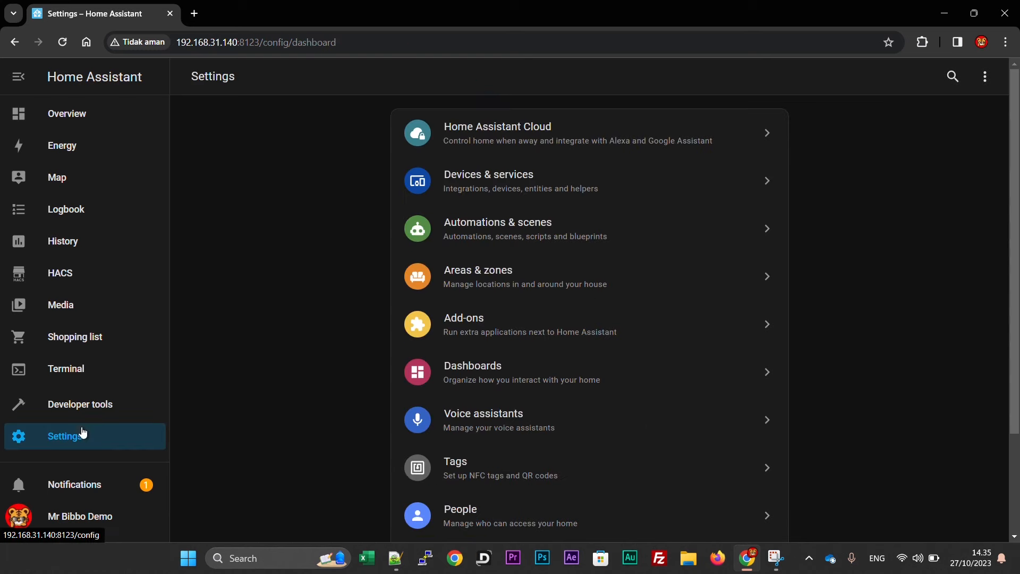
Configure the discovered MQTT card in Devices & services, submit and finish.
left_click(467, 182)
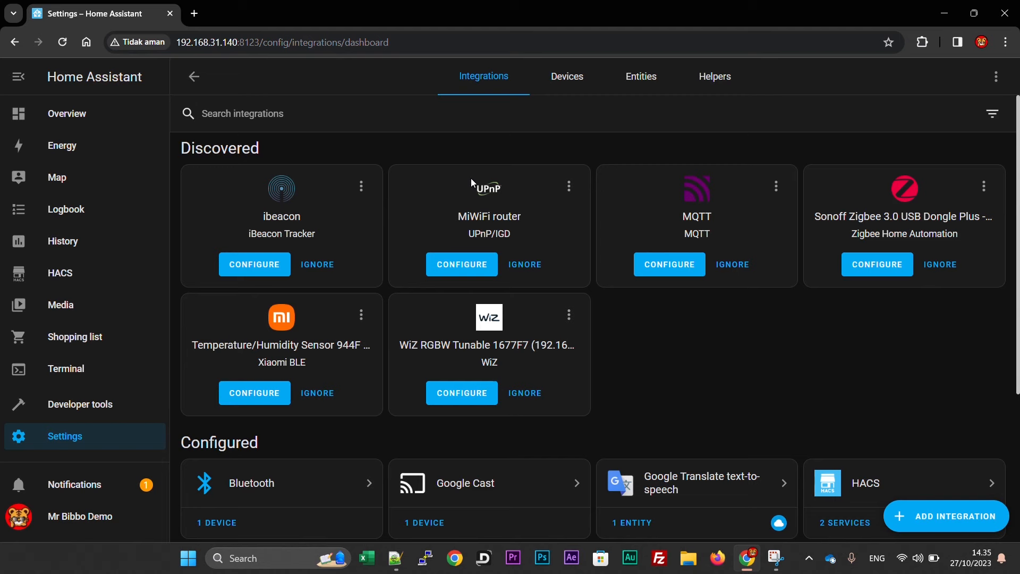
left_click(669, 264)
left_click(663, 344)
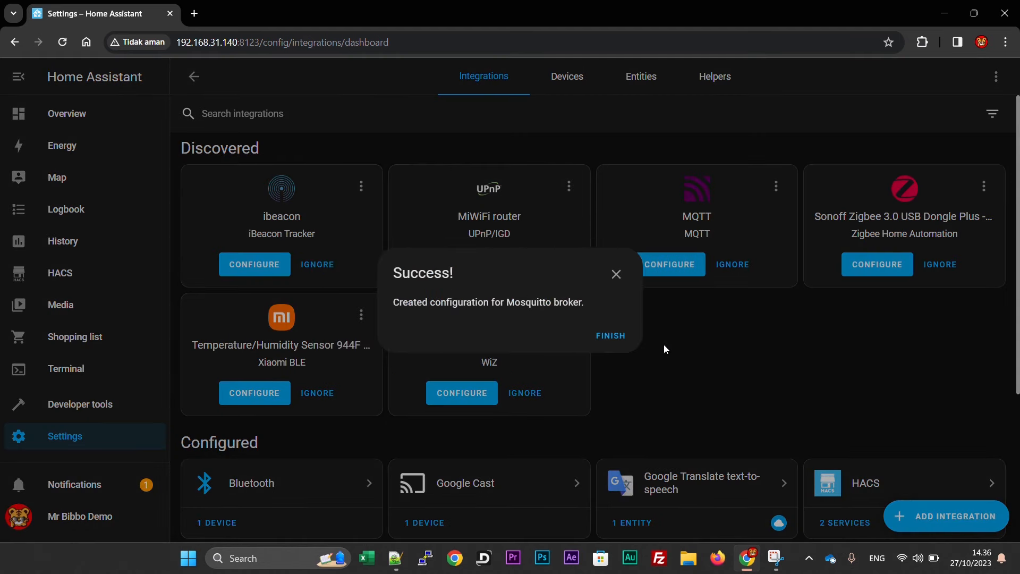
left_click(609, 336)
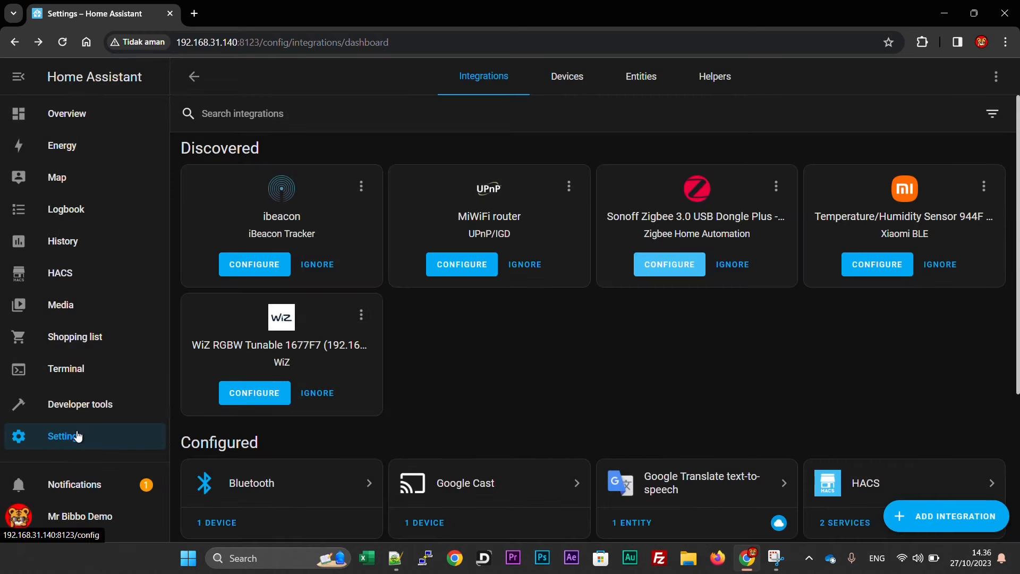
left_click(78, 436)
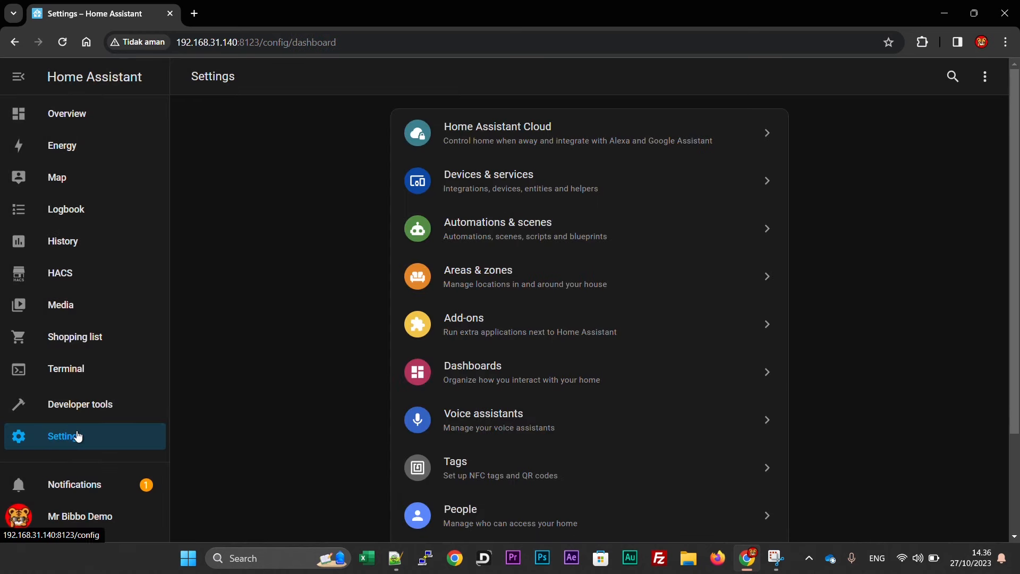
Open the Add-on Store and clear a trial 'zigbe' search.
left_click(510, 318)
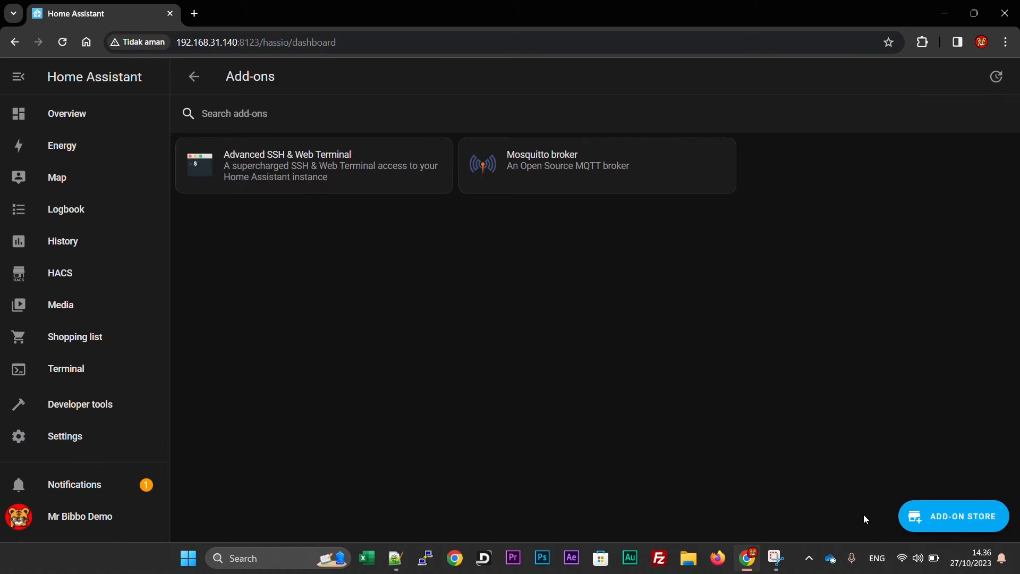
left_click(929, 516)
type("zigbee")
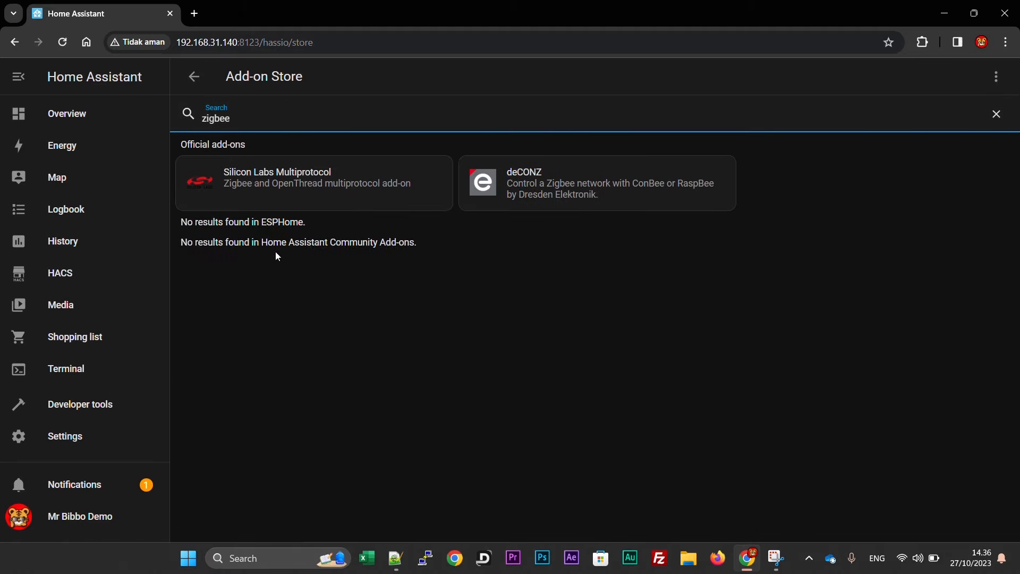
key("BackSpace")
key("BackSpace")
key("BackSpace")
key("BackSpace")
key("BackSpace")
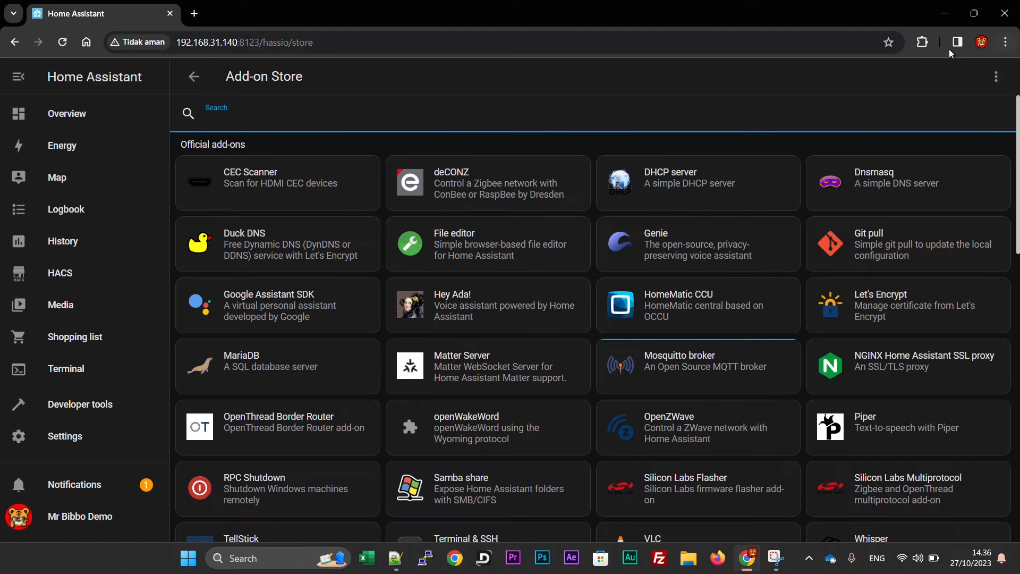
left_click(995, 78)
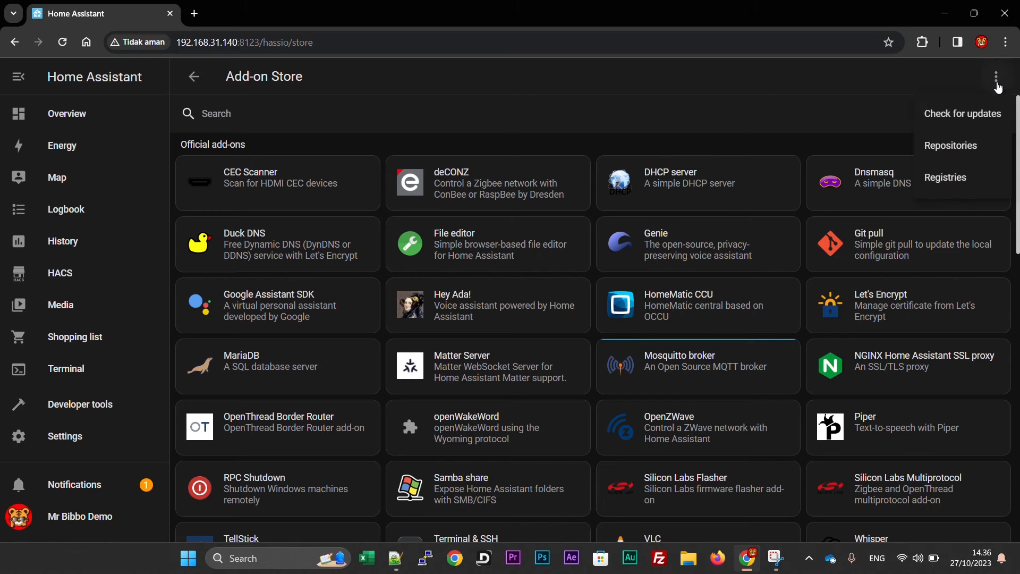
left_click(929, 149)
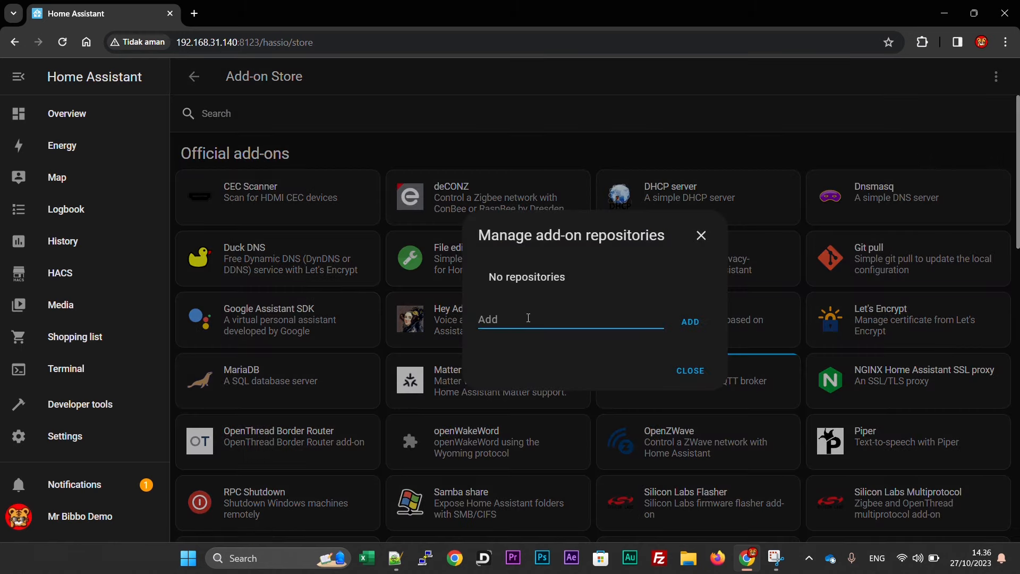
key("ctrl+v")
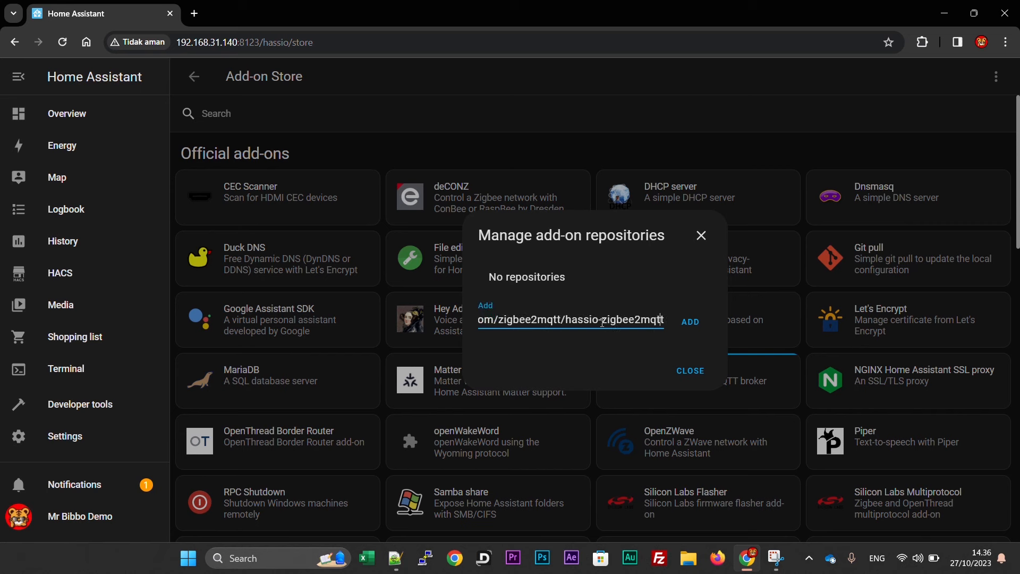
key("Left")
key("Left")
key("Left")
key("Left")
key("Left")
key("Left")
key("Left")
key("Left")
key("Left")
key("Left")
key("Left")
key("Left")
key("Left")
key("Left")
key("Left")
key("Left")
key("Left")
key("Left")
key("Left")
key("Left")
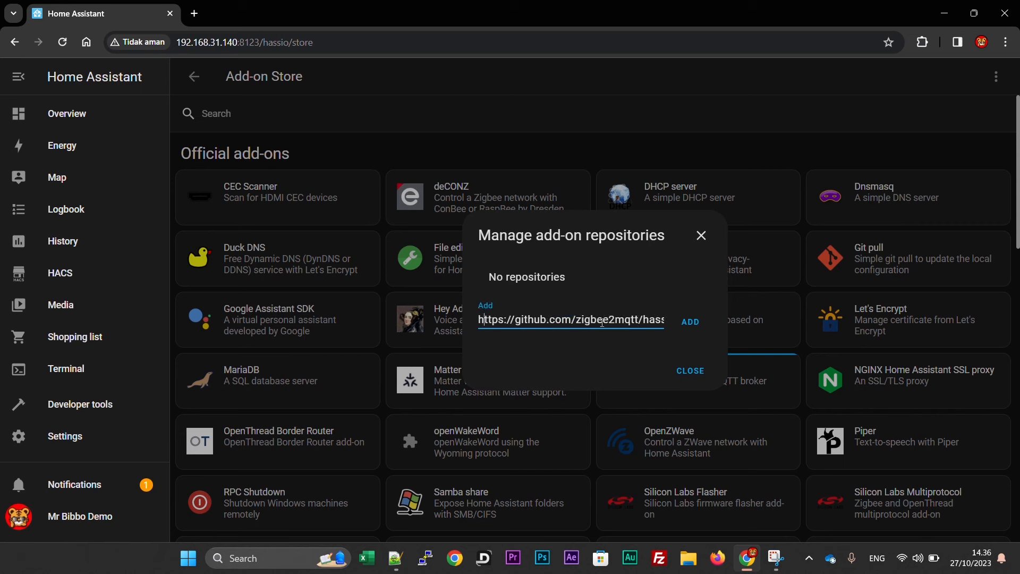
key("Right")
key("Right")
key("Right")
key("Right")
key("Right")
key("Right")
key("Right")
key("Right")
key("Right")
key("Right")
key("Right")
key("Right")
key("Right")
key("Right")
key("Right")
key("Right")
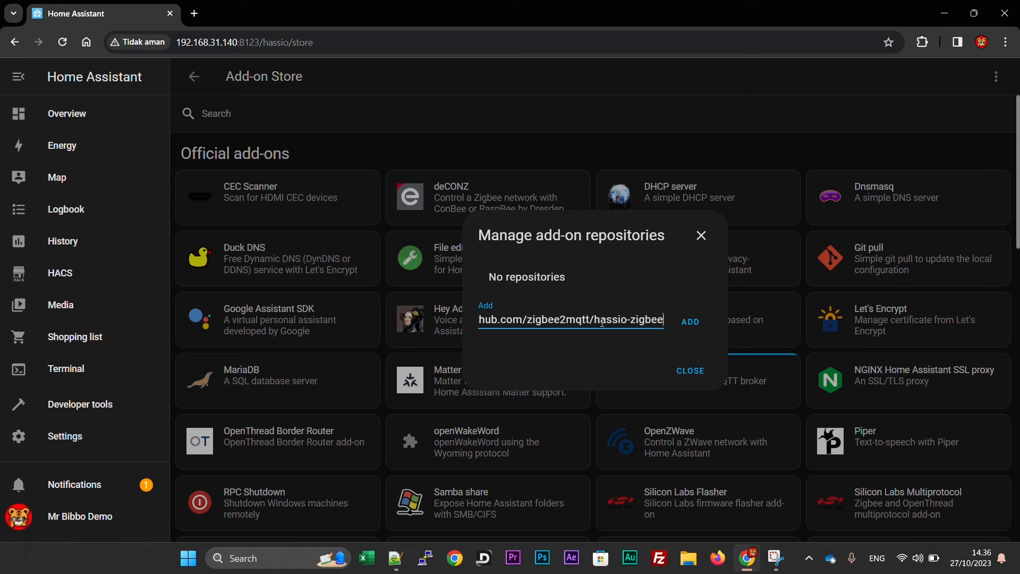
left_click(690, 321)
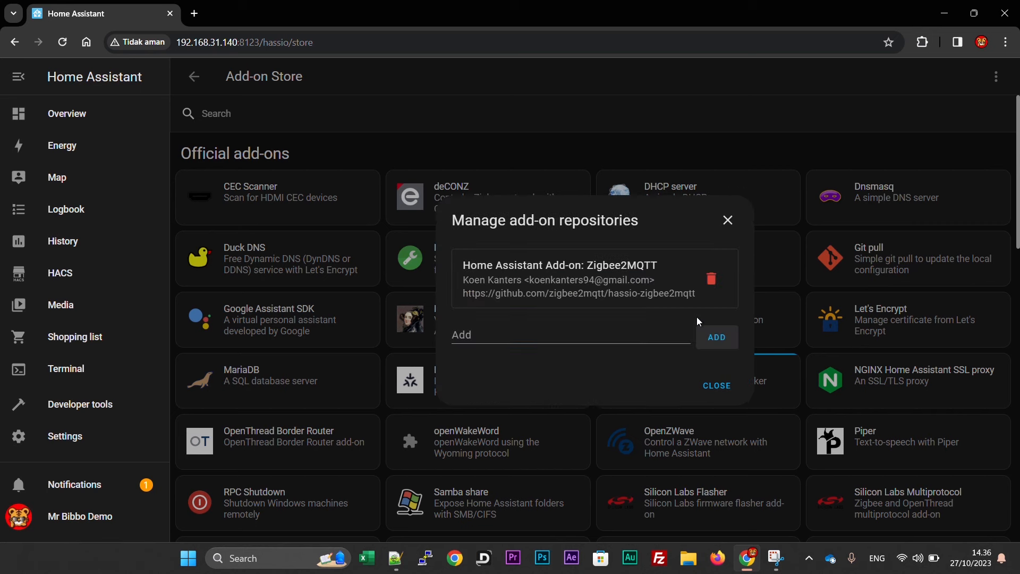
left_click(714, 386)
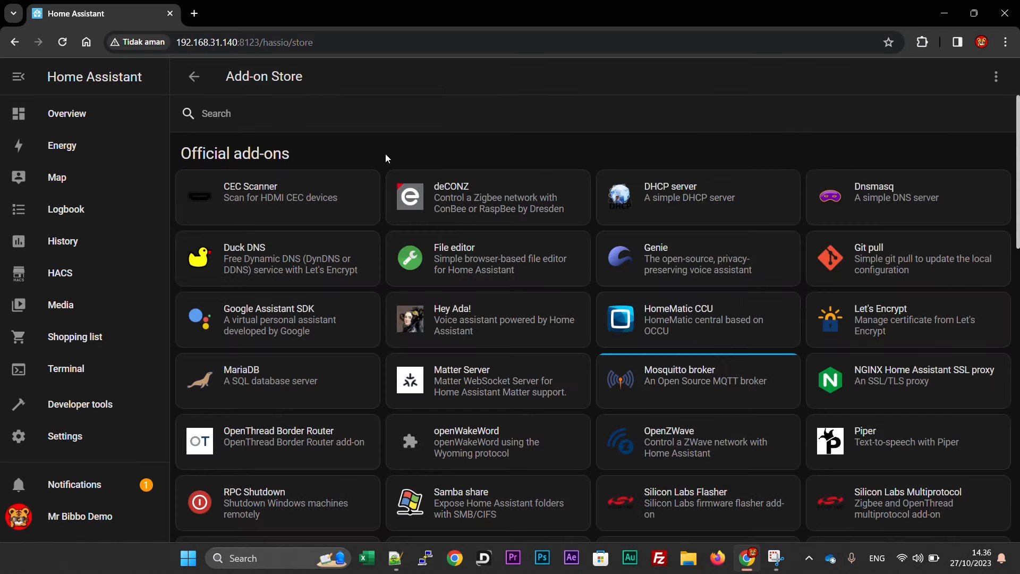
Reload the store and search 'zigbee' to list the Zigbee2MQTT add-ons.
right_click(484, 85)
left_click(521, 127)
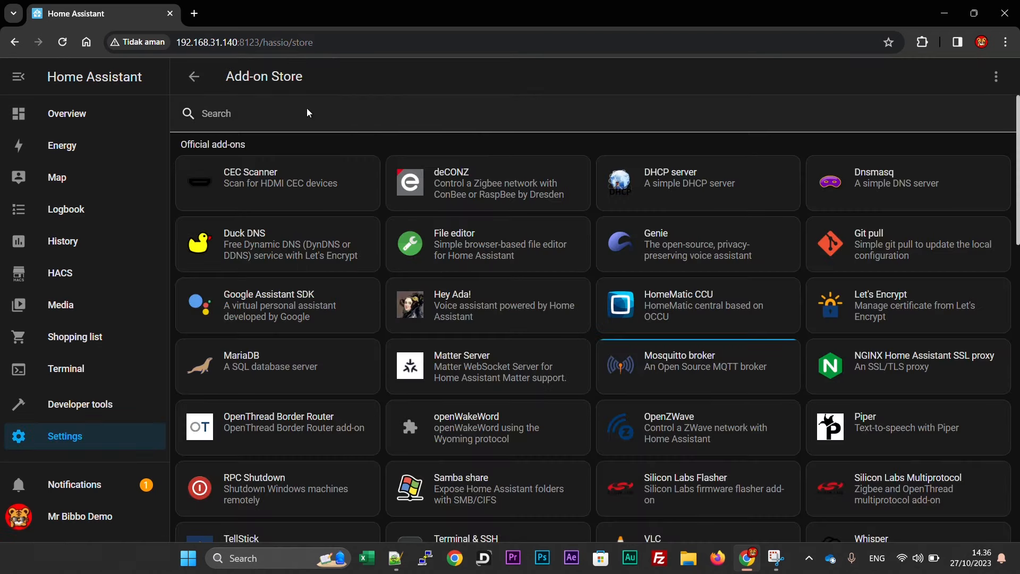
left_click(307, 110)
type("zigbee")
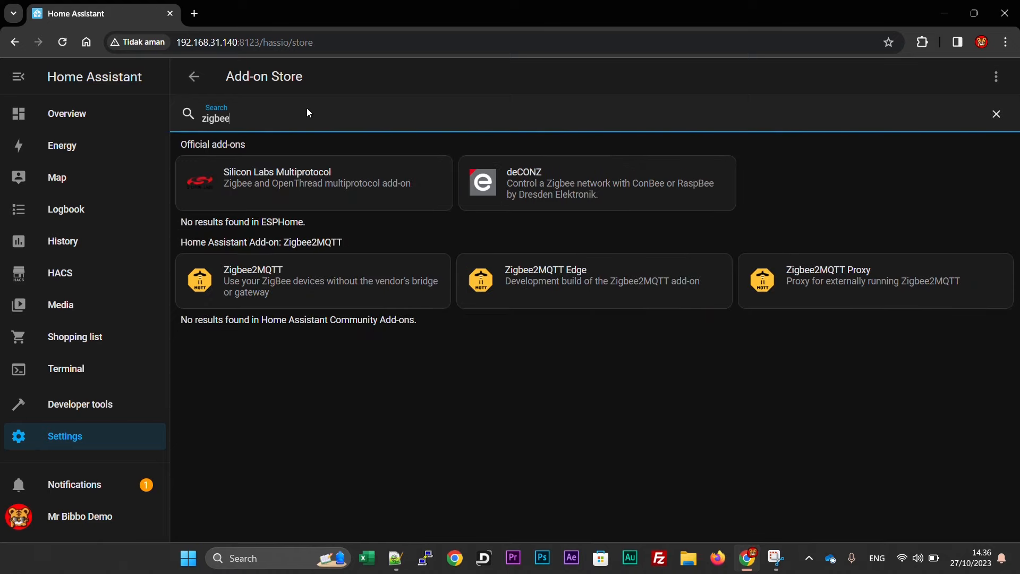
In Zigbee2MQTT's configuration, set the mqtt server to mqtt://core-mosquitto:1883.
left_click(246, 300)
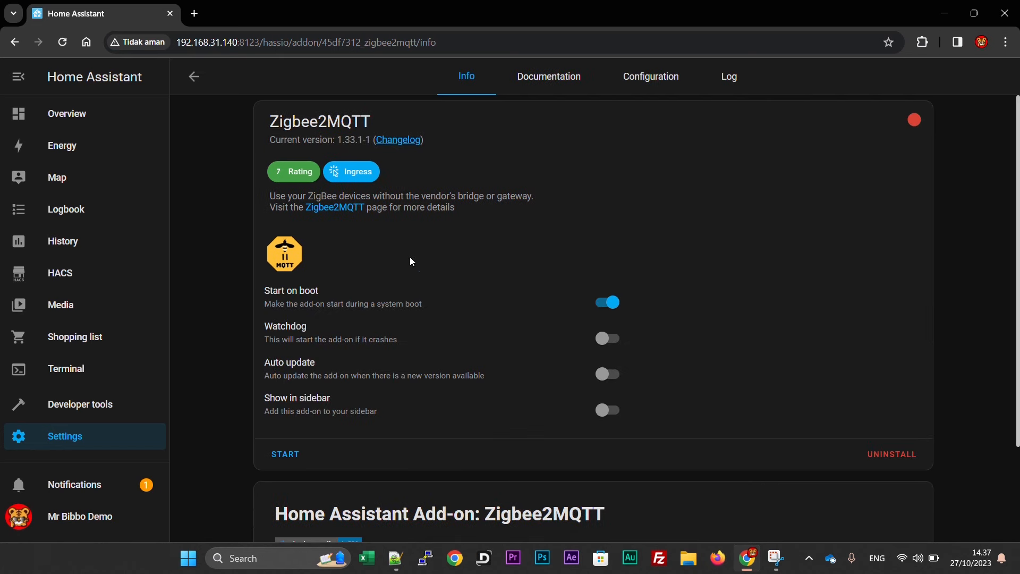
left_click(649, 77)
scroll(298, 342, "down", 1)
left_click(295, 327)
type("serve")
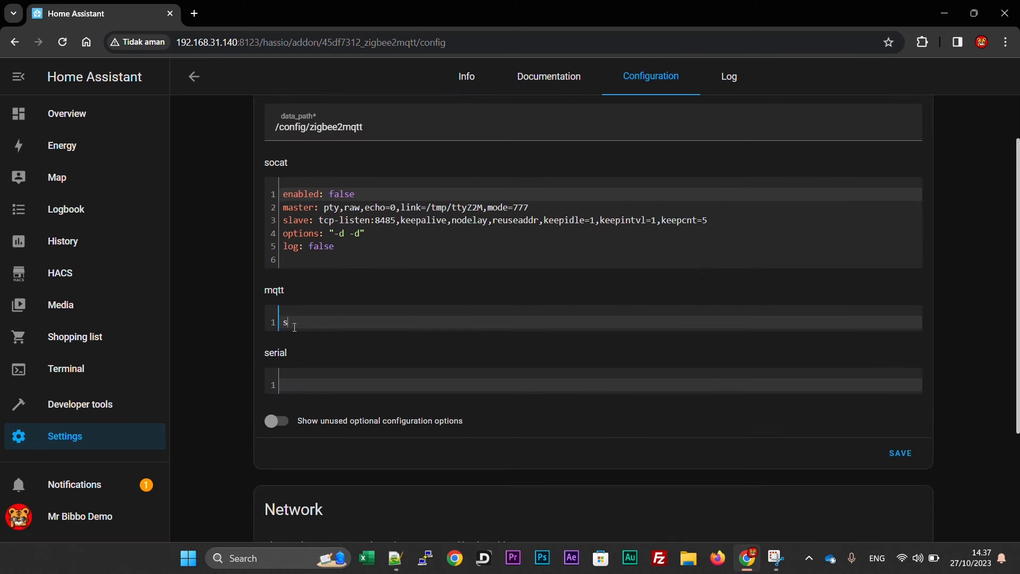
type("r: mqt")
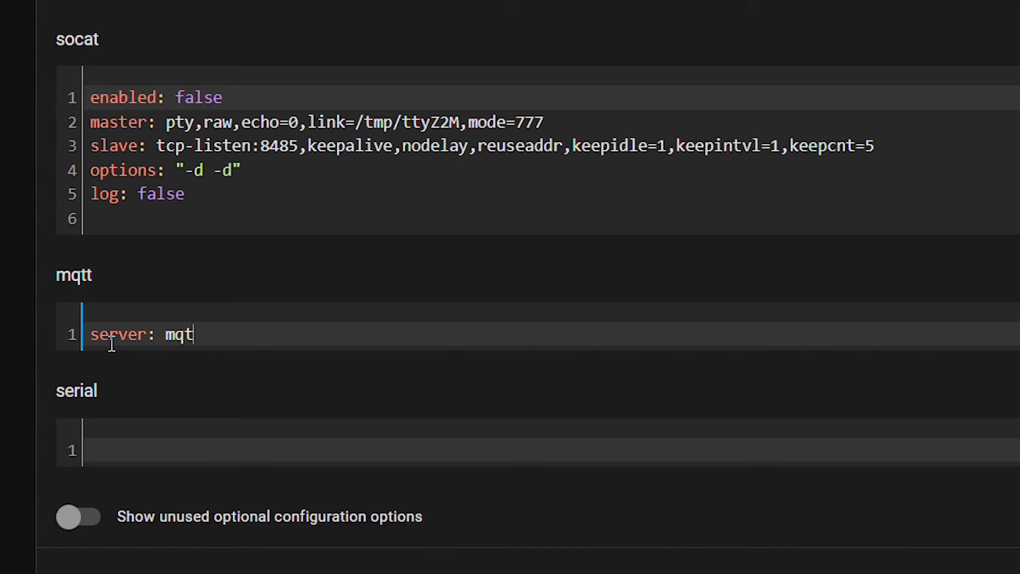
type("t://core-mosquit")
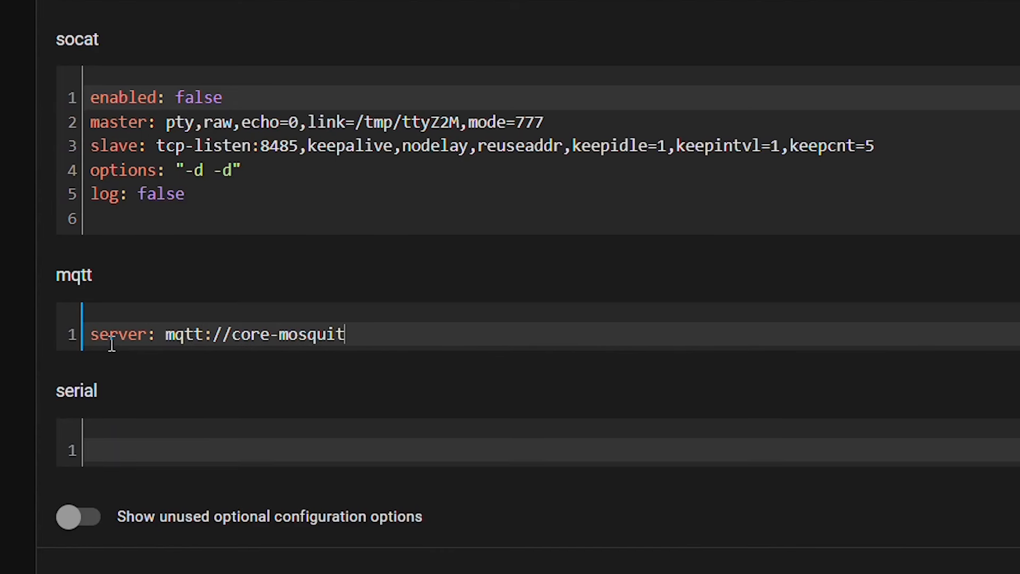
type("to:1883")
key("Return")
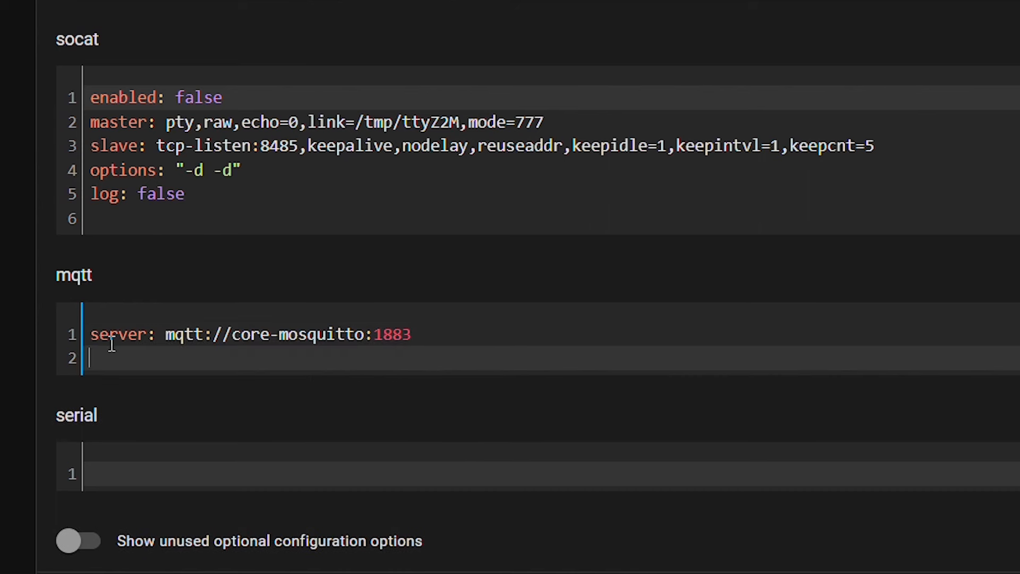
Add mqtt user 'mqtt' with its password, and begin a 'port:' line in serial options.
type("user:")
key("BackSpace")
key("BackSpace")
key("BackSpace")
key("BackSpace")
key("BackSpace")
type("ser: mqtt")
key("Return")
type("password: mq")
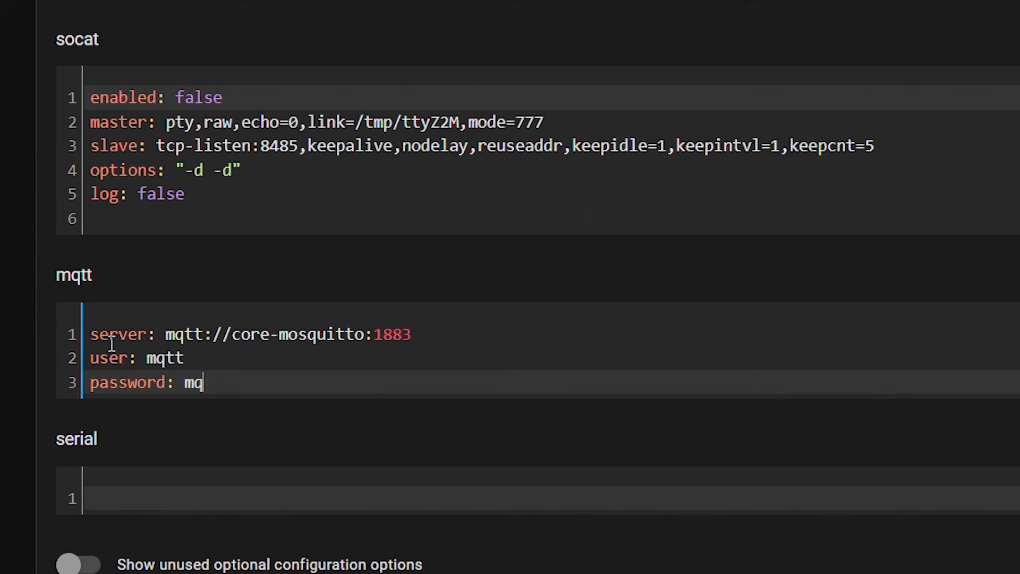
type("ttpassword")
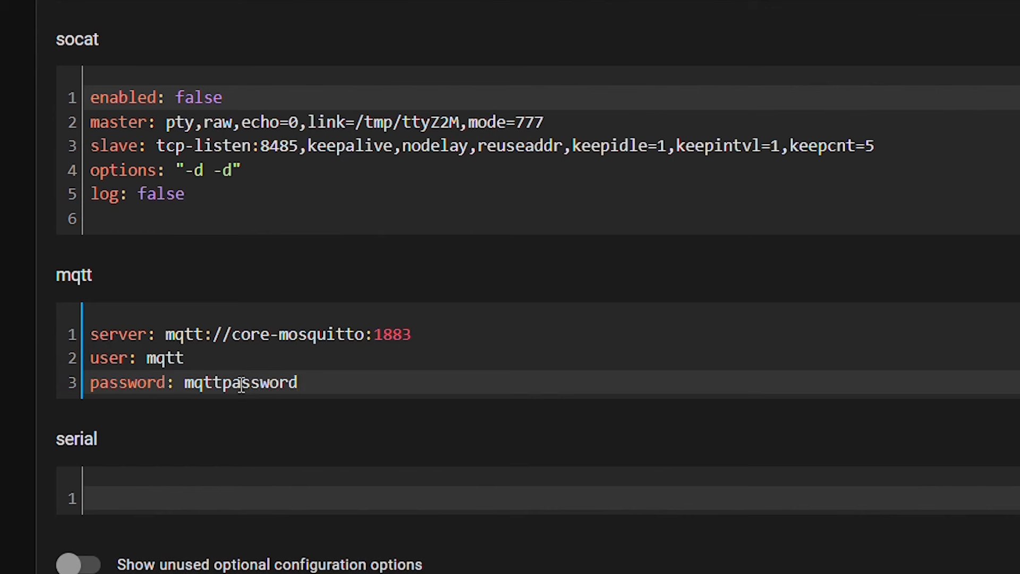
left_click(130, 500)
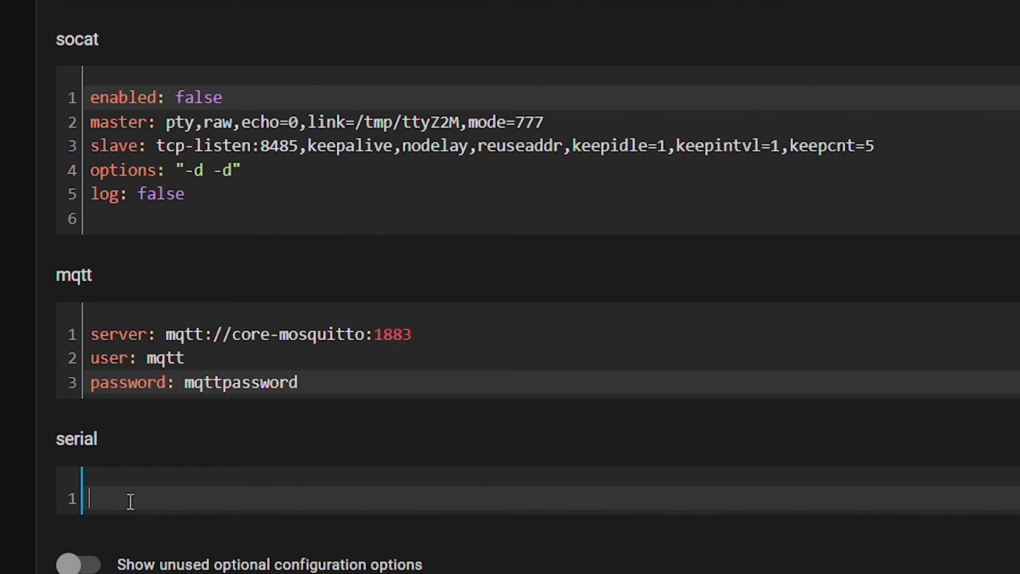
type("port:")
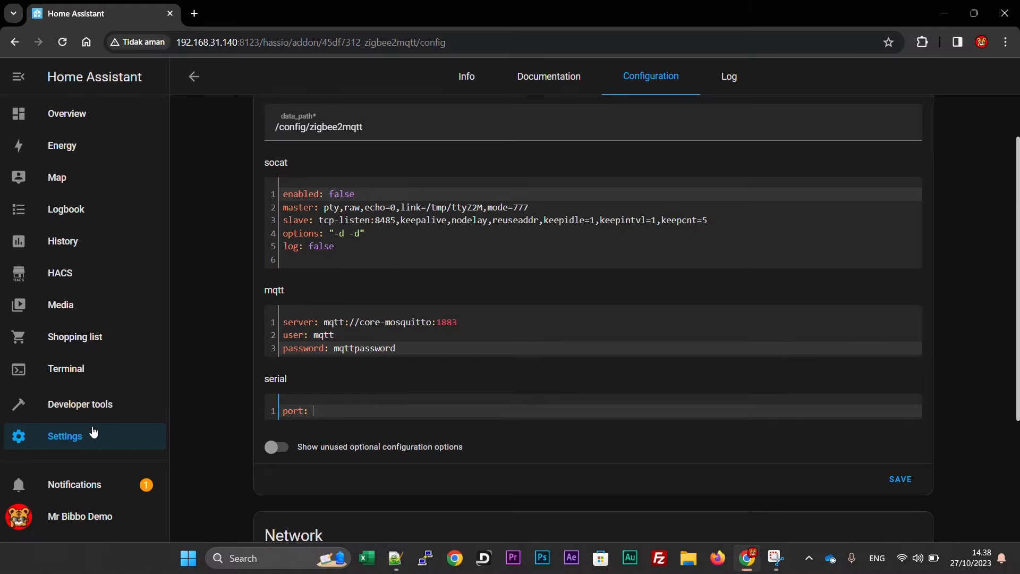
Open Settings in a new tab and go to System > Hardware > All Hardware.
right_click(70, 437)
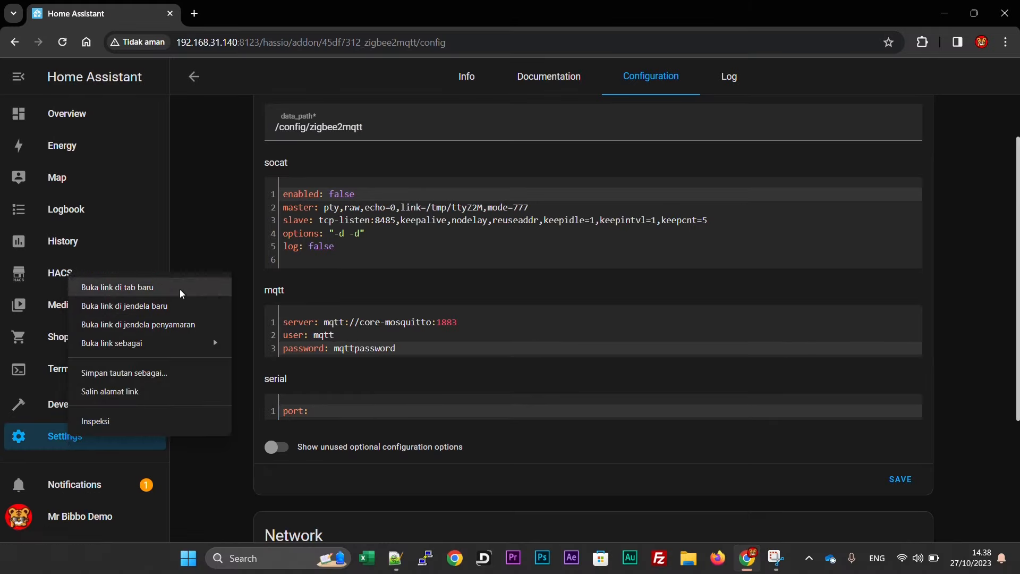
left_click(100, 292)
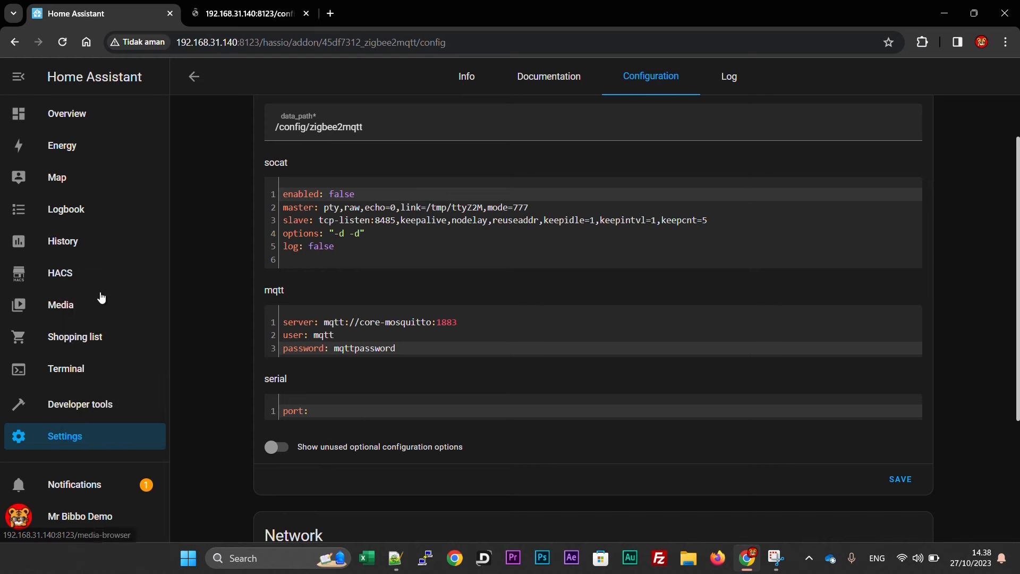
left_click(212, 14)
scroll(587, 348, "down", 3)
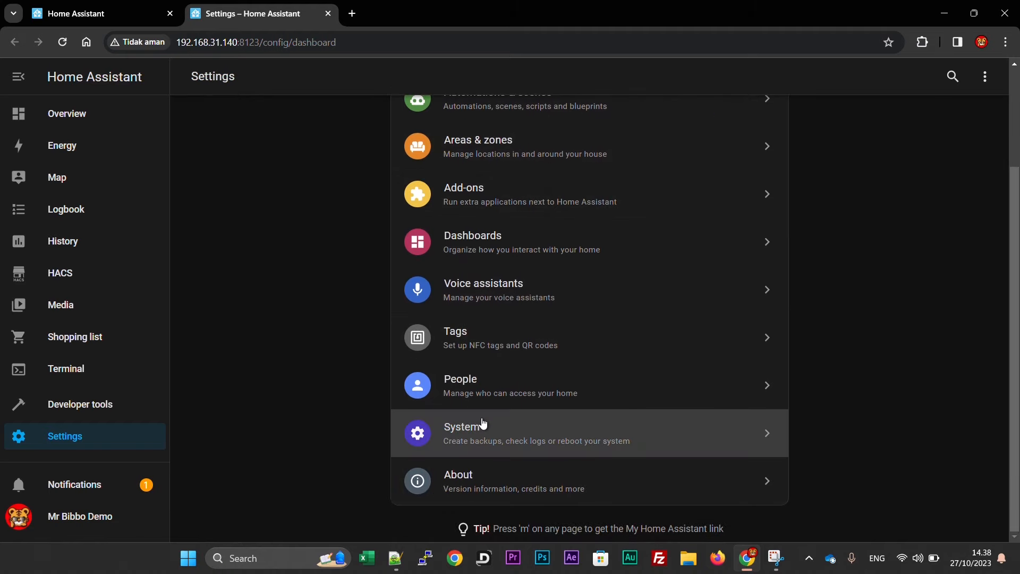
left_click(482, 423)
scroll(482, 417, "down", 1)
left_click(474, 498)
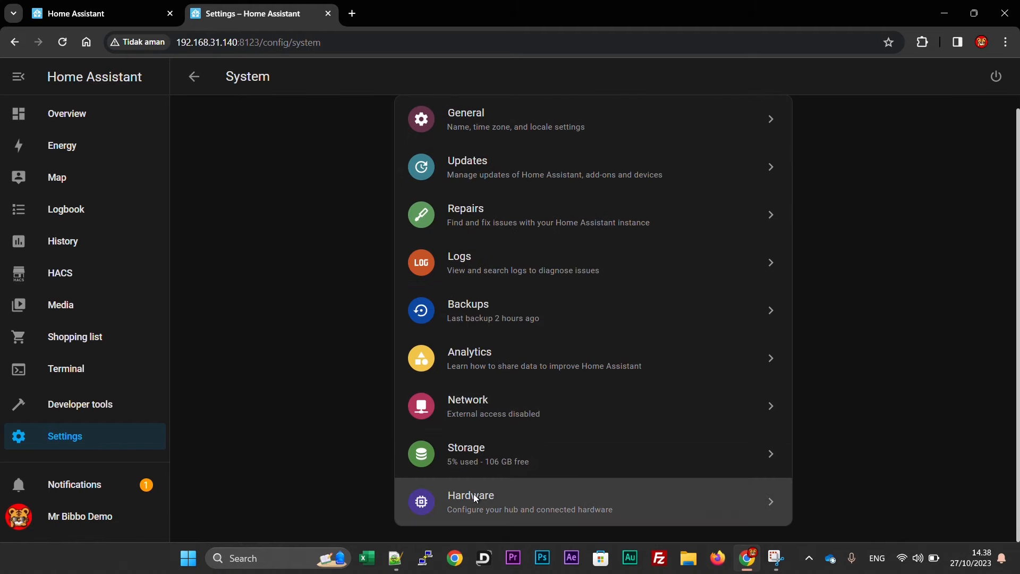
left_click(453, 199)
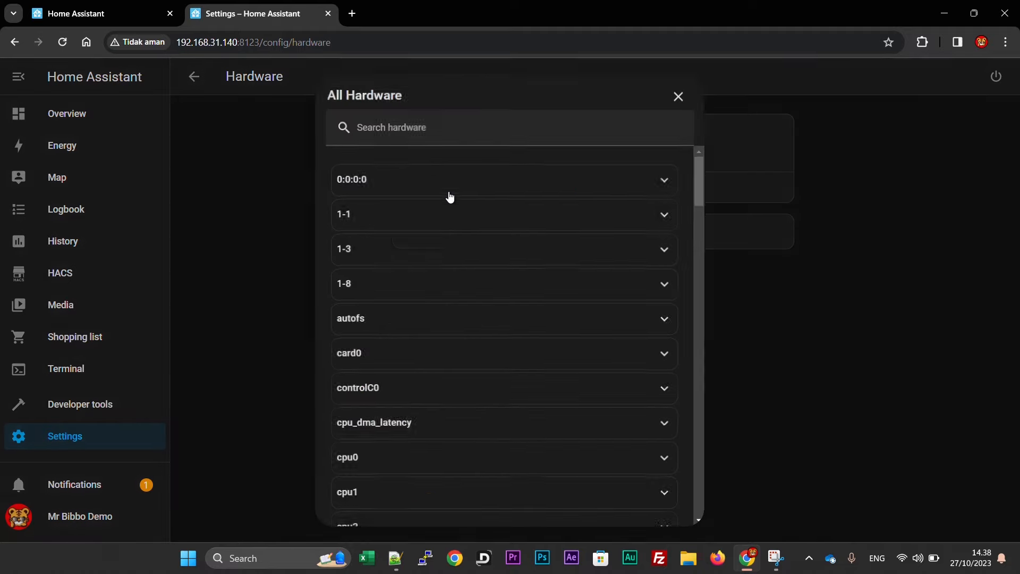
scroll(453, 370, "down", 5)
scroll(453, 372, "down", 20)
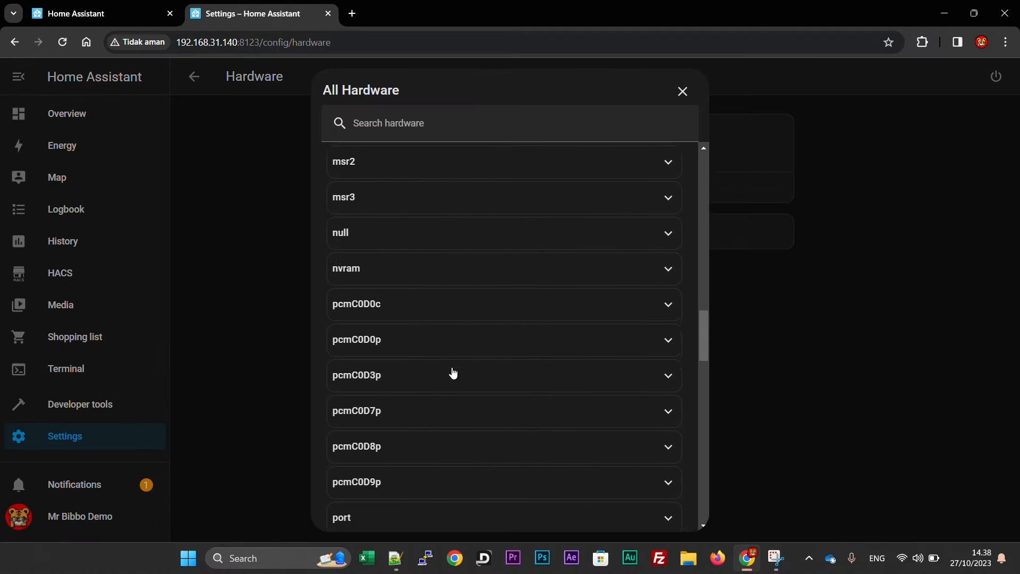
scroll(454, 371, "down", 12)
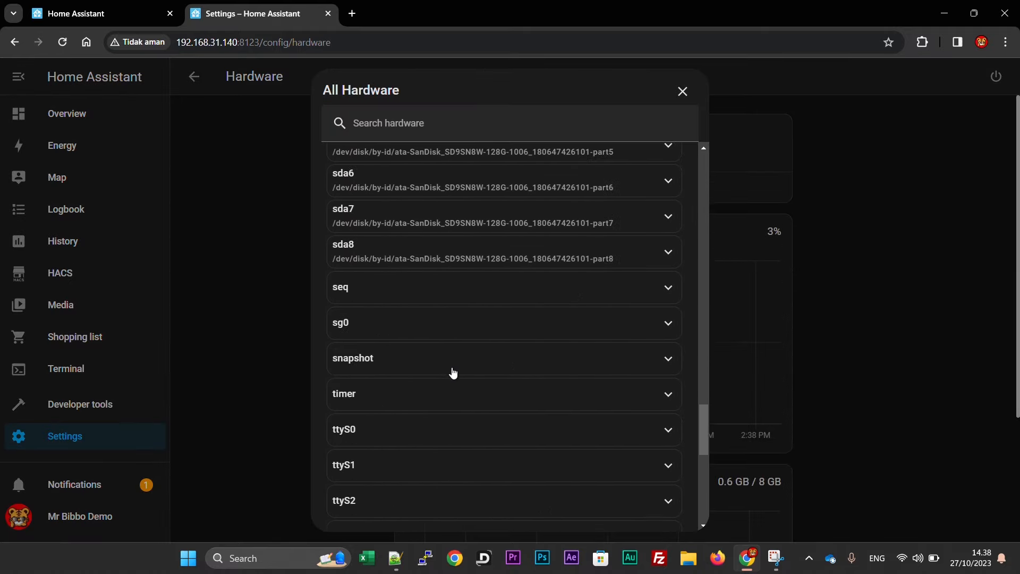
Expand ttyUSB0, copy its by-id DEVLINKS path, and return to the first tab.
left_click(417, 372)
scroll(283, 399, "down", 3)
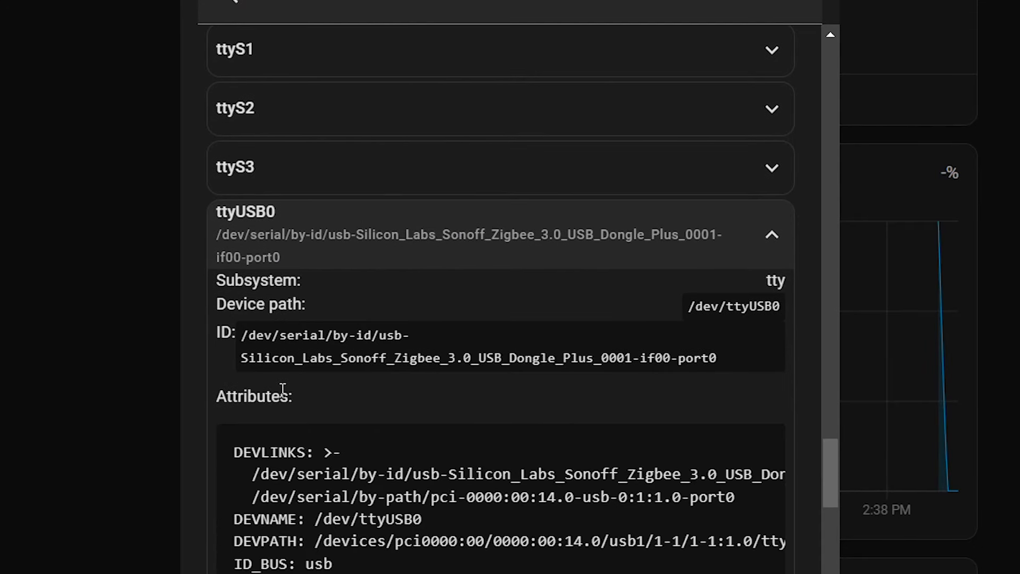
left_click_drag(323, 449, 788, 469)
key("ctrl+c")
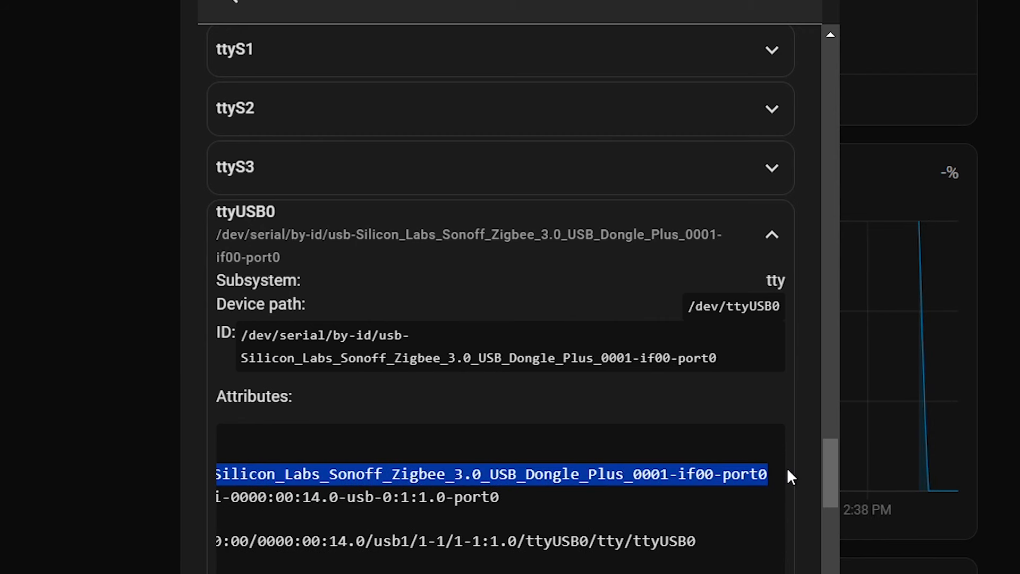
scroll(787, 471, "left", 5)
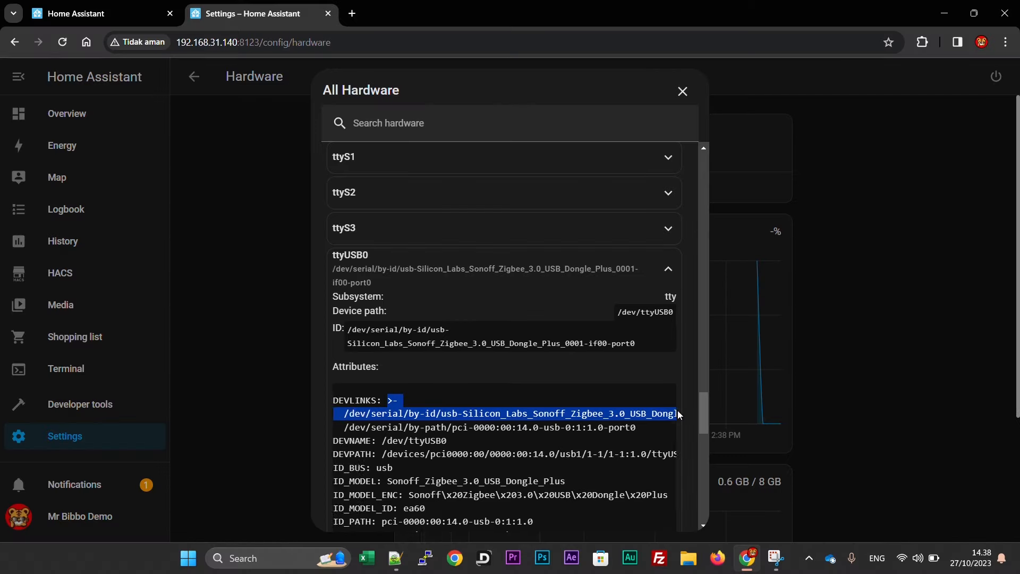
scroll(678, 414, "right", 3)
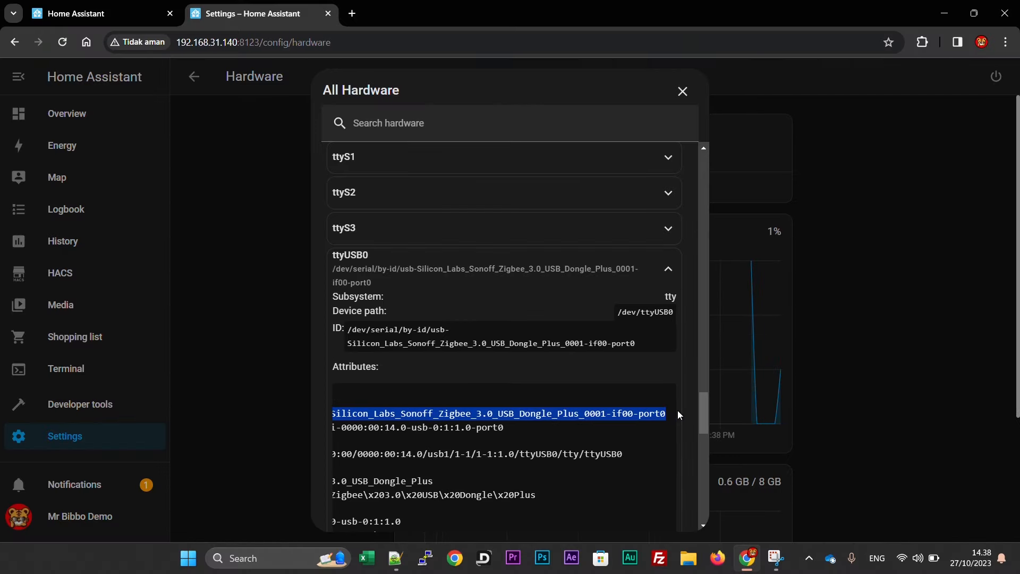
left_click(83, 13)
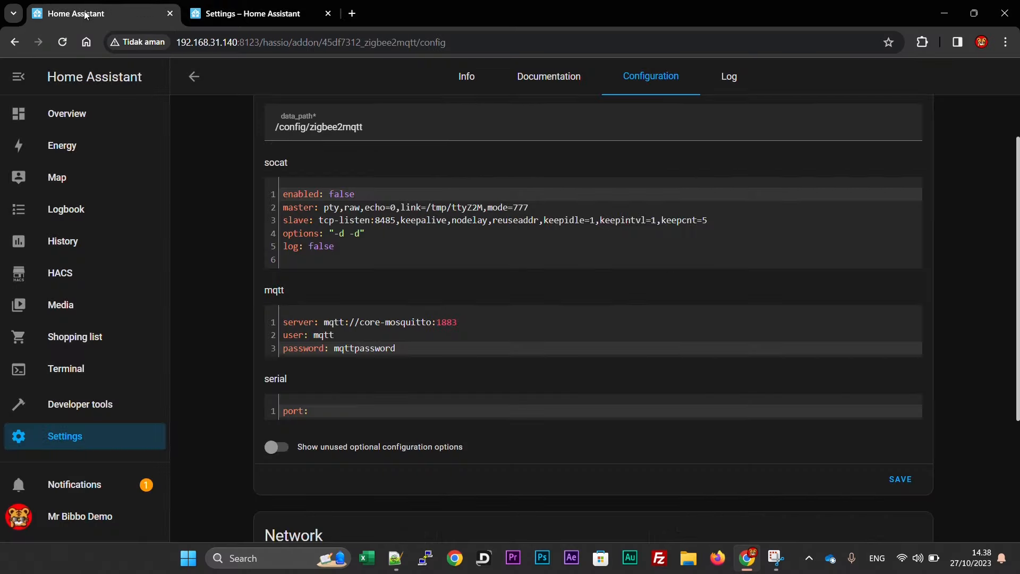
Paste the Sonoff dongle's by-id path after 'port:' and save the configuration.
left_click(325, 411)
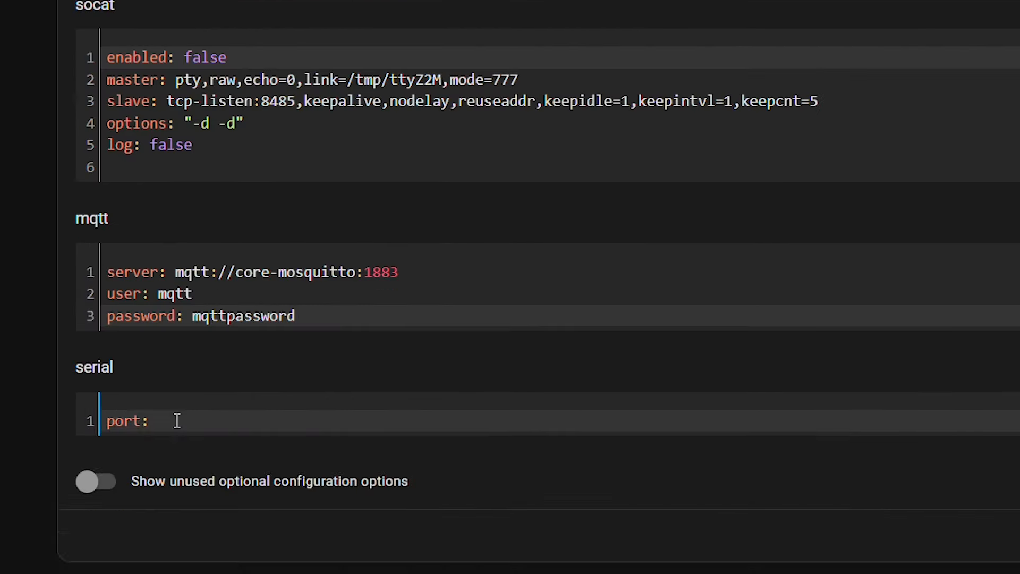
key("ctrl+v")
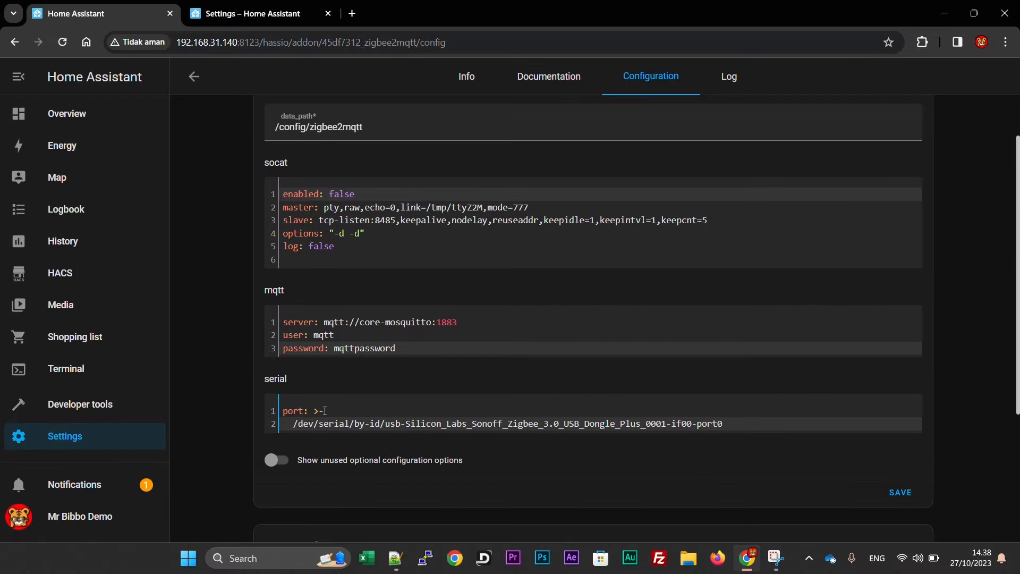
left_click(902, 492)
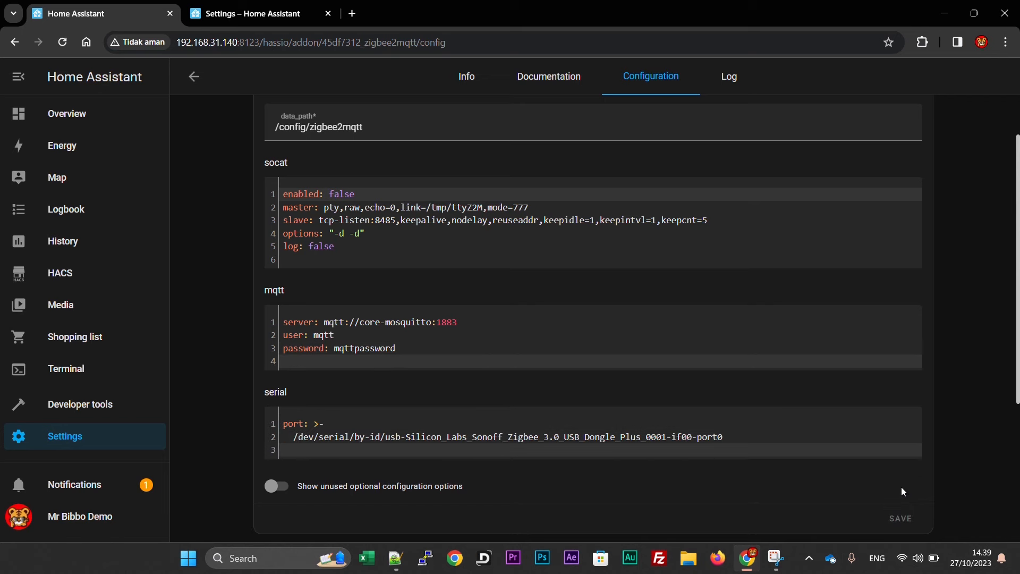
left_click(471, 80)
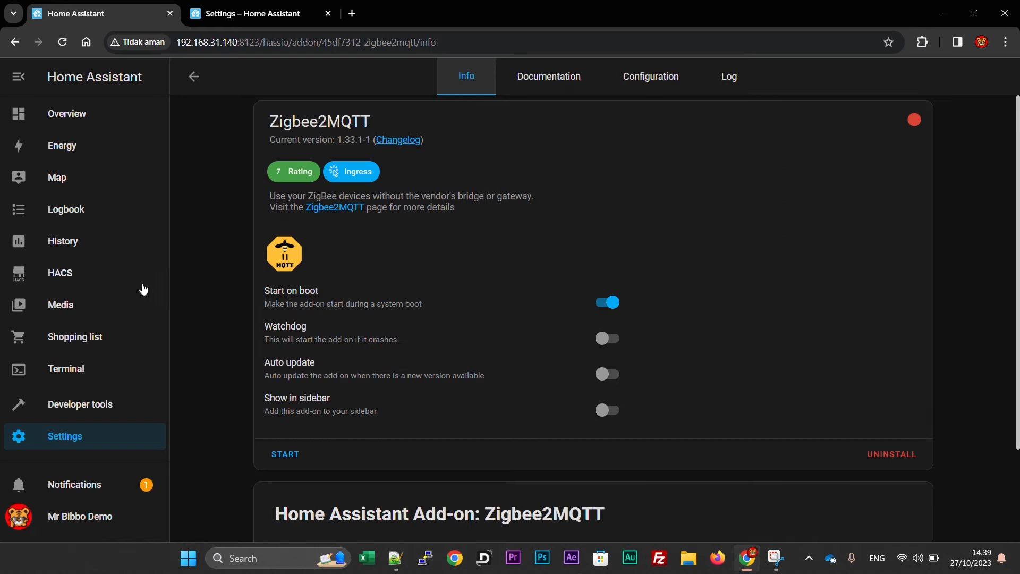
Turn on Watchdog and Show in sidebar, then start Zigbee2MQTT.
left_click(604, 345)
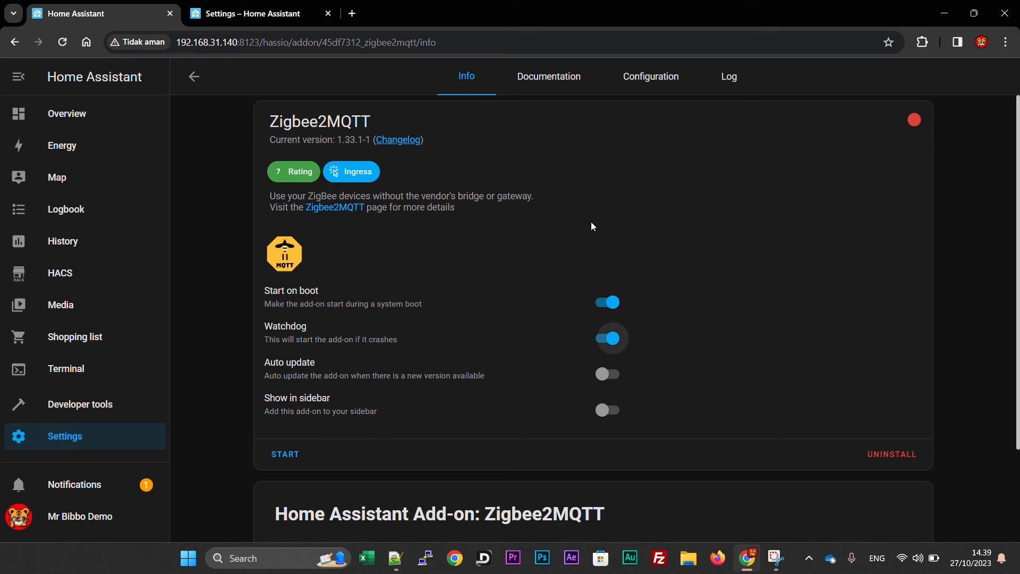
left_click(604, 415)
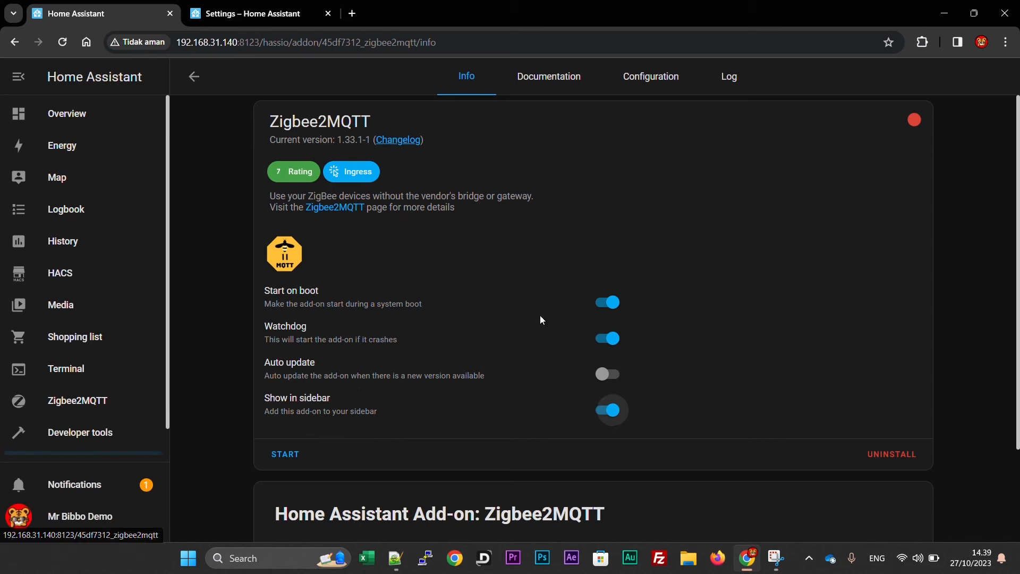
left_click(287, 455)
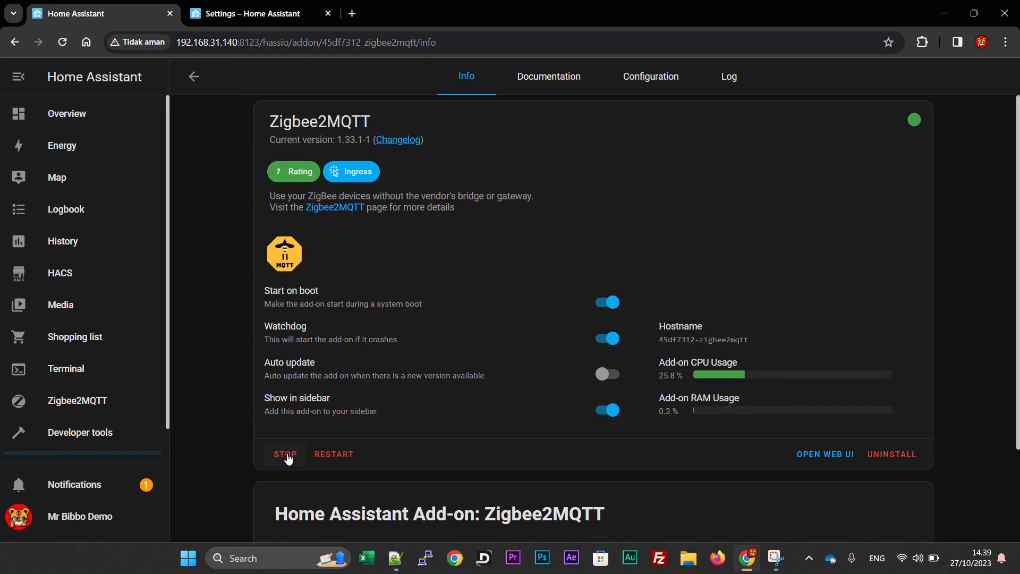
Refresh the add-on log and find the 'Zigbee2MQTT started!' line.
left_click(726, 85)
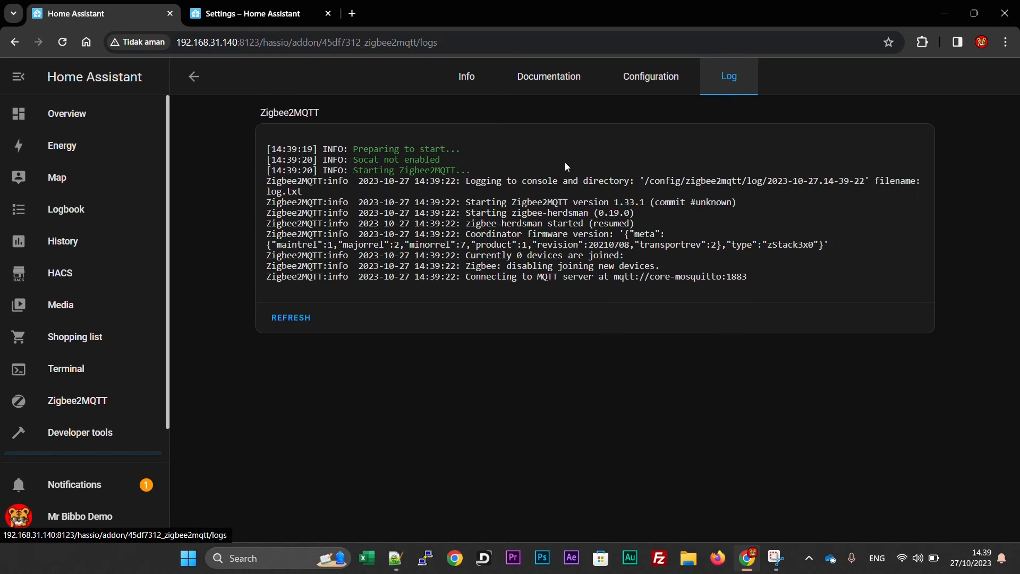
left_click(296, 318)
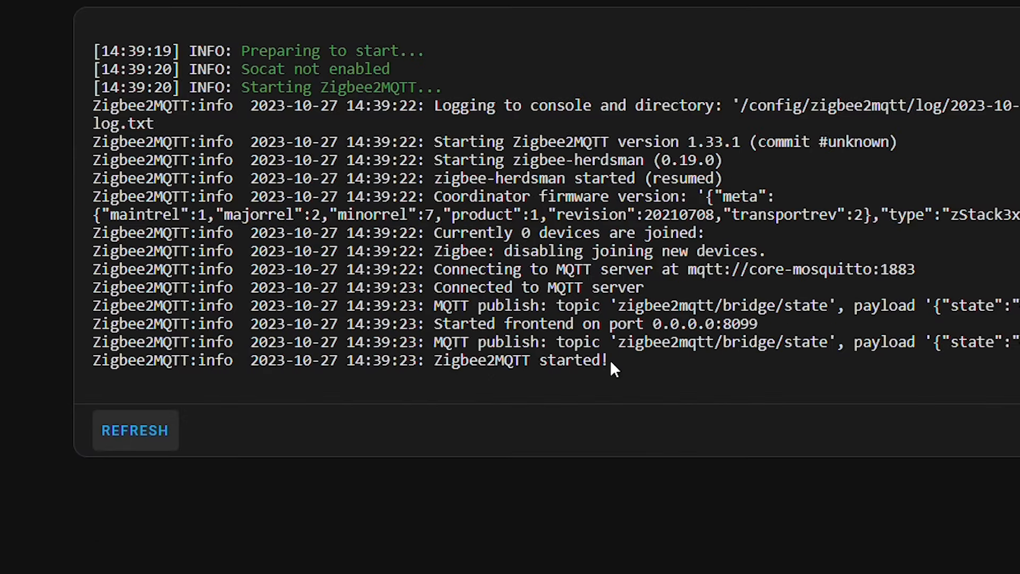
left_click_drag(616, 362, 570, 366)
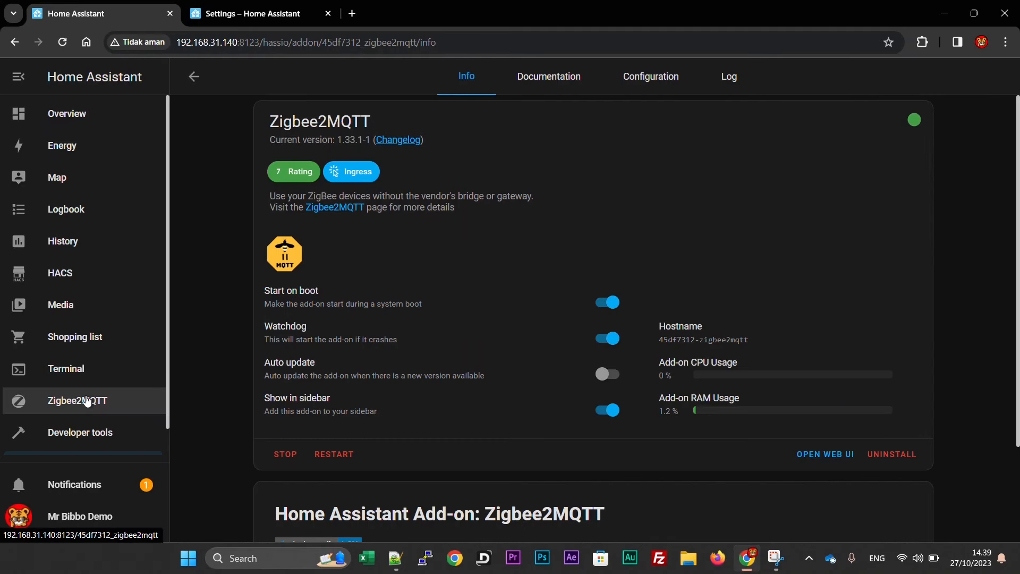
left_click(87, 401)
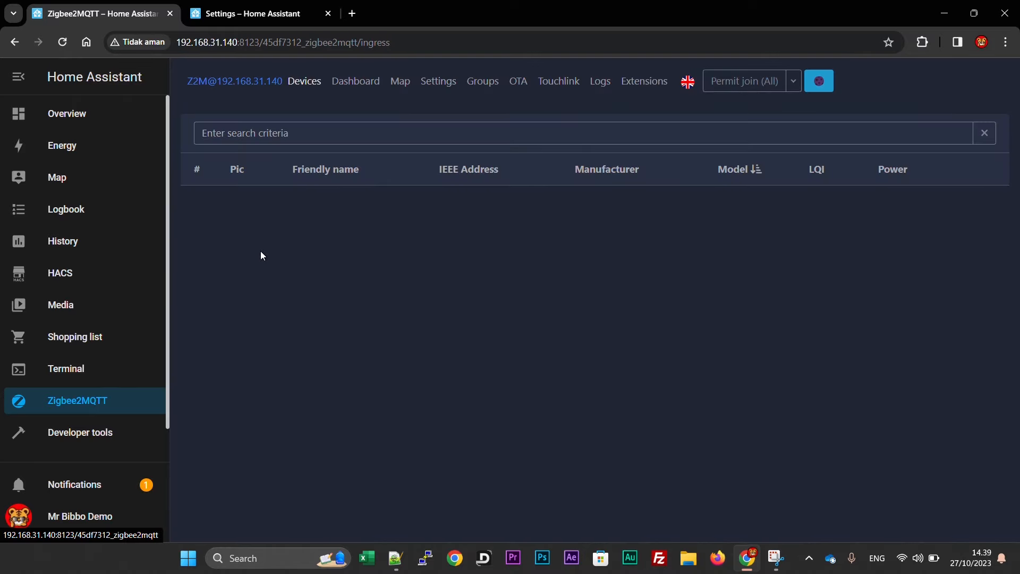
left_click(830, 88)
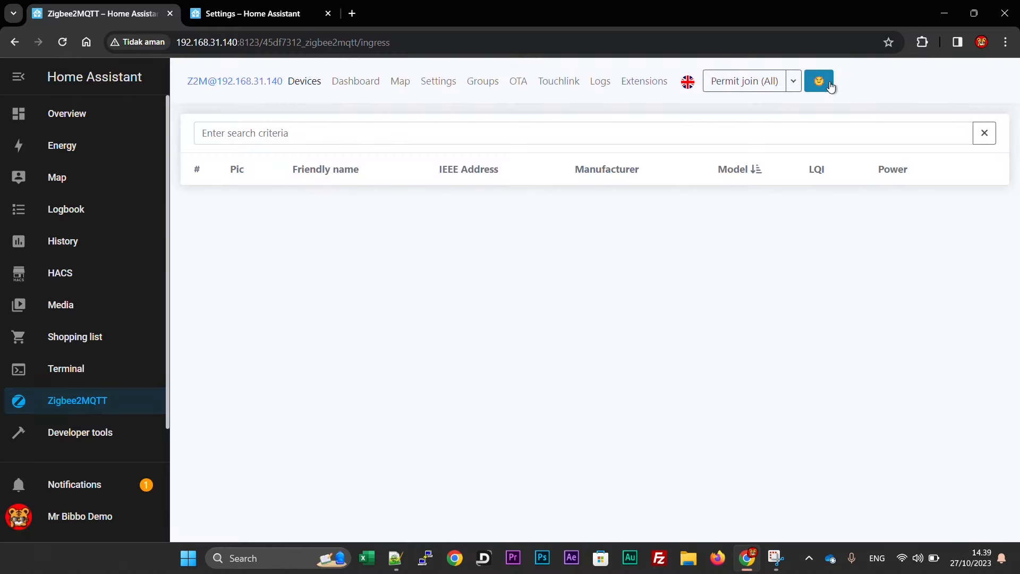
left_click(830, 85)
left_click(830, 85)
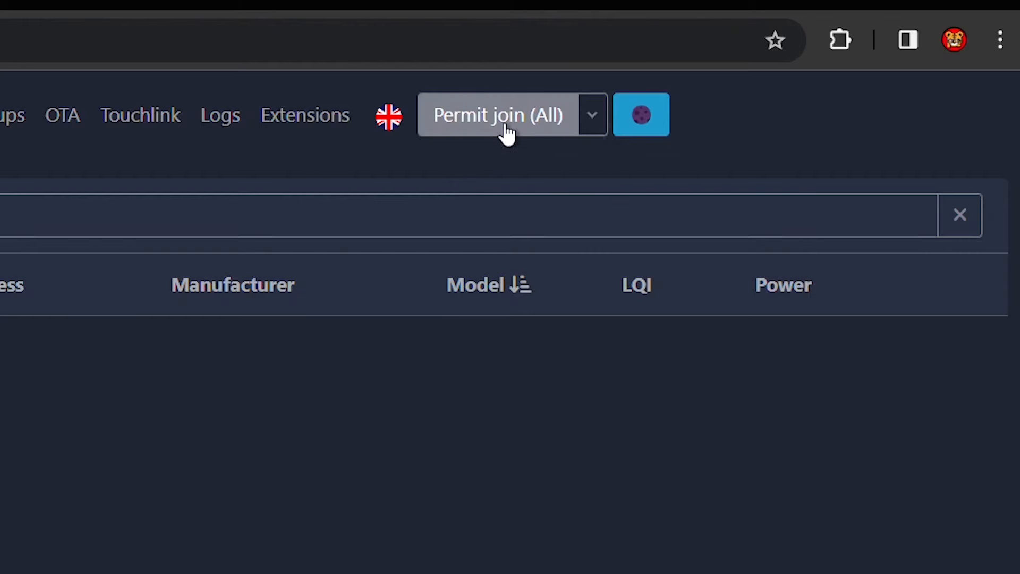
Enable Permit join (All) so the Zigbee devices can pair.
left_click(508, 134)
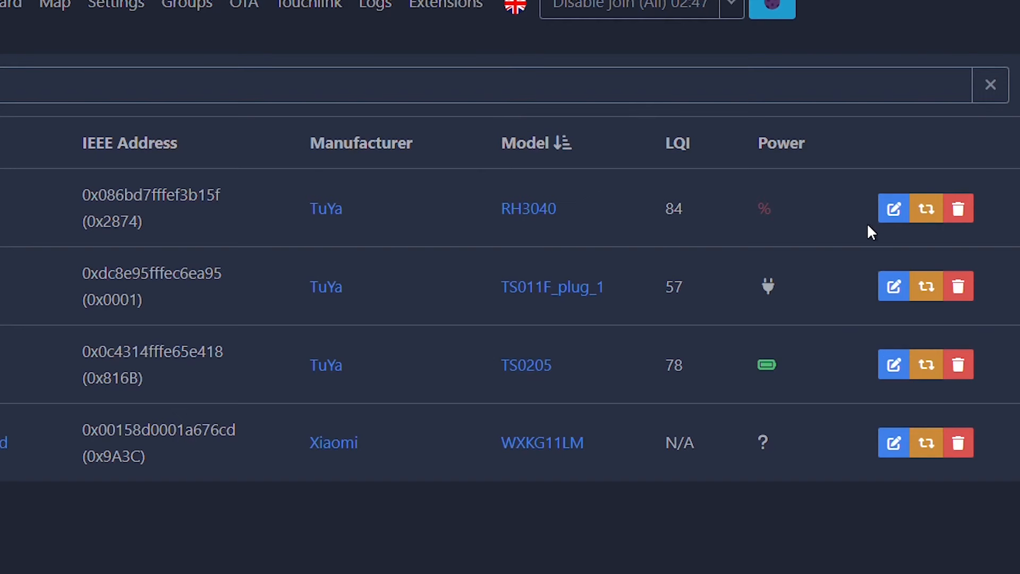
Rename the first device to 'Sensor gerak Tuya', updating its Home Assistant entity ID.
left_click(893, 217)
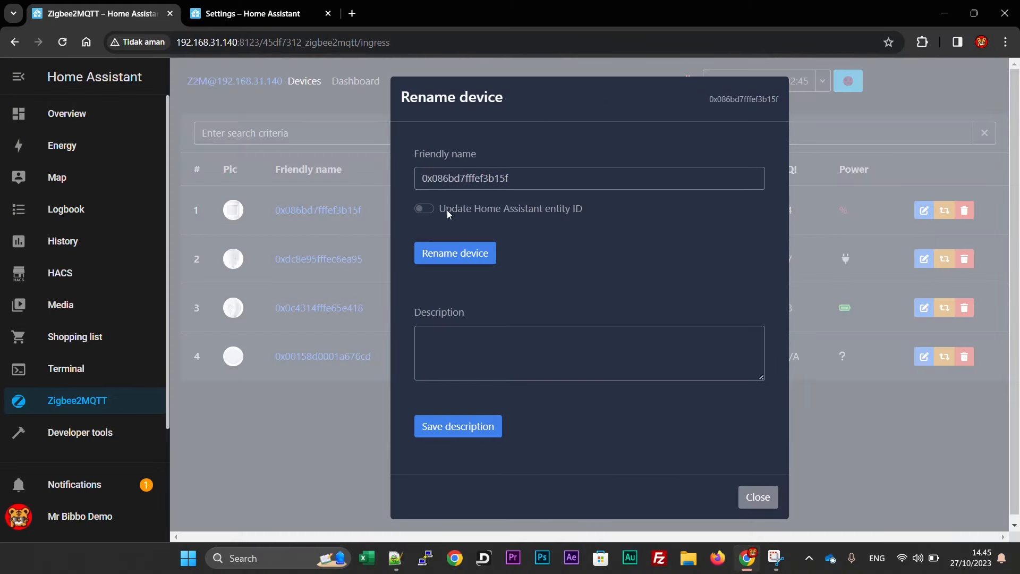
double_click(537, 182)
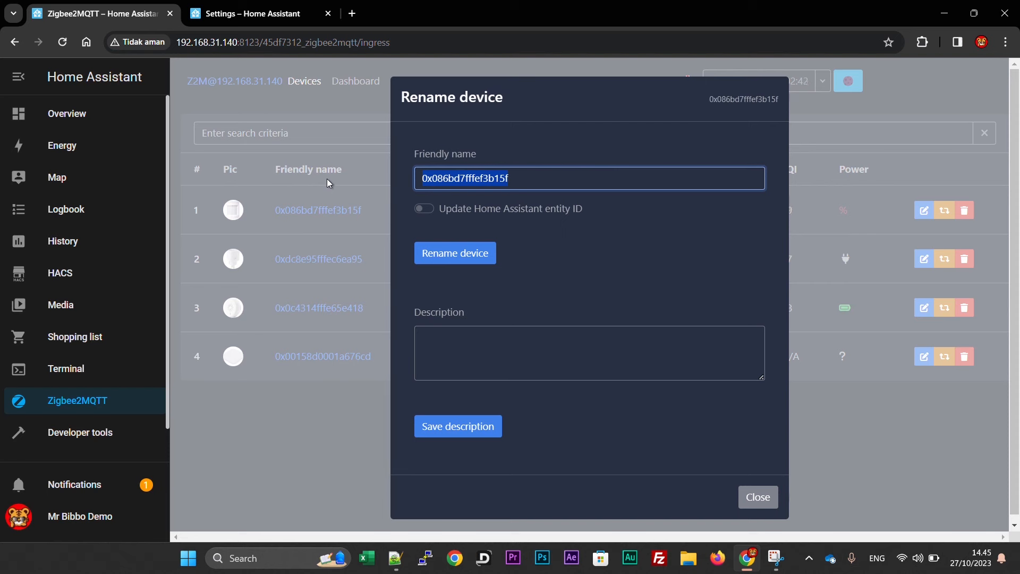
type("Sensro")
key("BackSpace")
key("BackSpace")
type("or gerak")
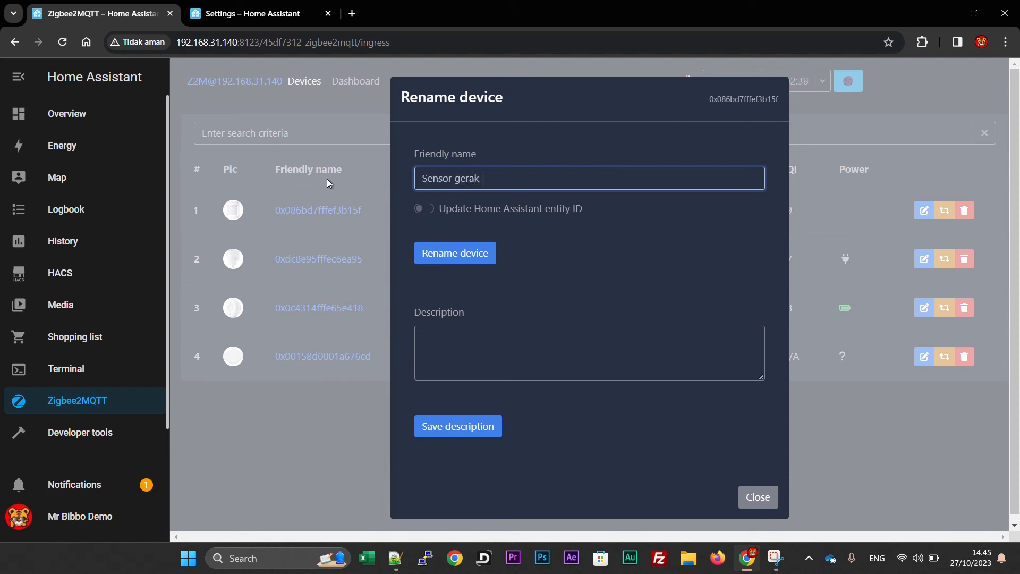
type(" Tuya")
left_click(423, 211)
left_click(455, 253)
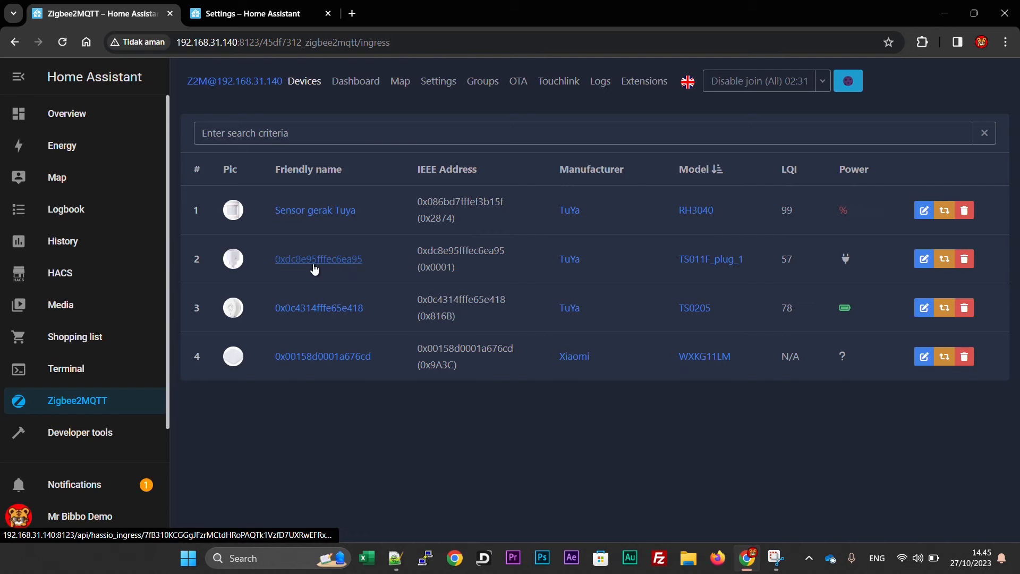
Rename the second device to 'Wall Switch Tuya', updating its Home Assistant entity ID.
left_click(924, 259)
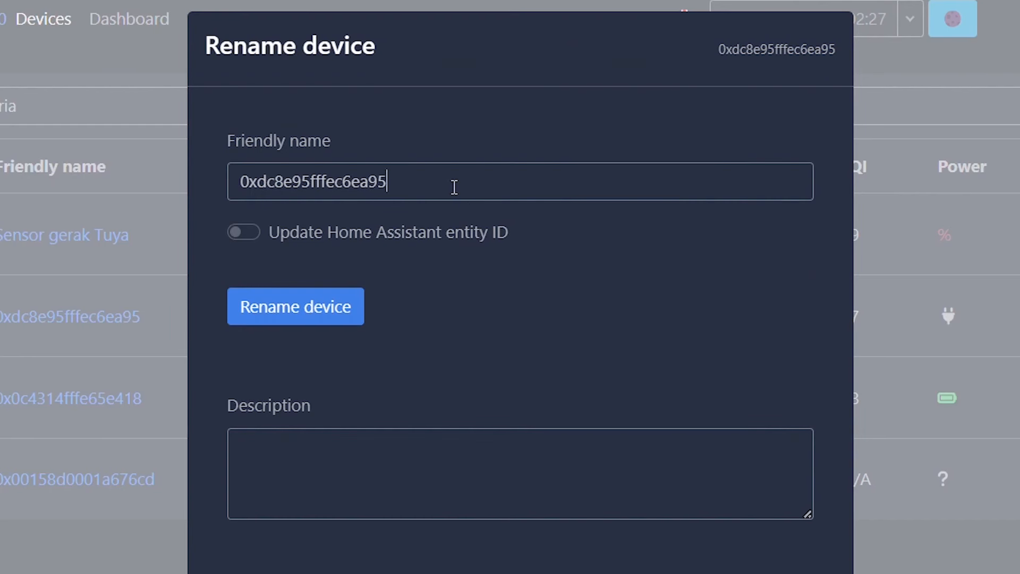
left_click_drag(454, 186, 49, 182)
type("Wall Switch Tuya")
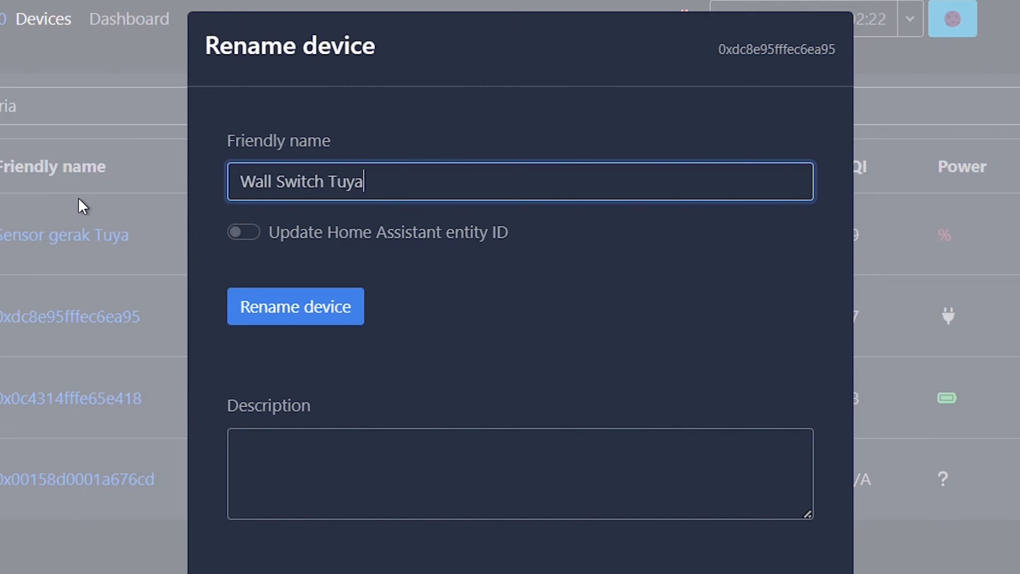
left_click(235, 232)
left_click(289, 307)
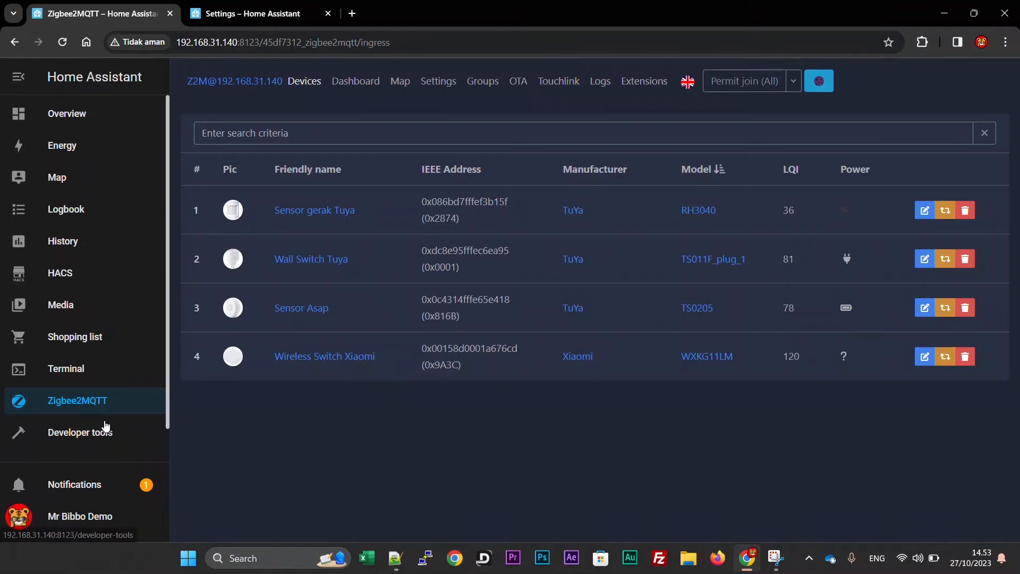
From Settings > Devices & services > Devices, open the Sensor gerak Tuya device page.
scroll(85, 440, "down", 1)
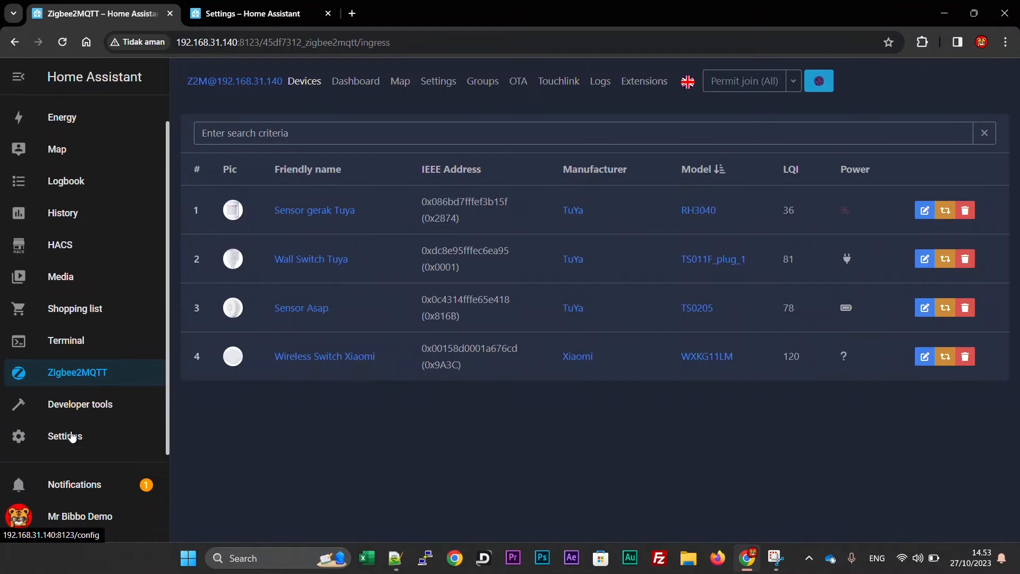
left_click(72, 437)
left_click(482, 186)
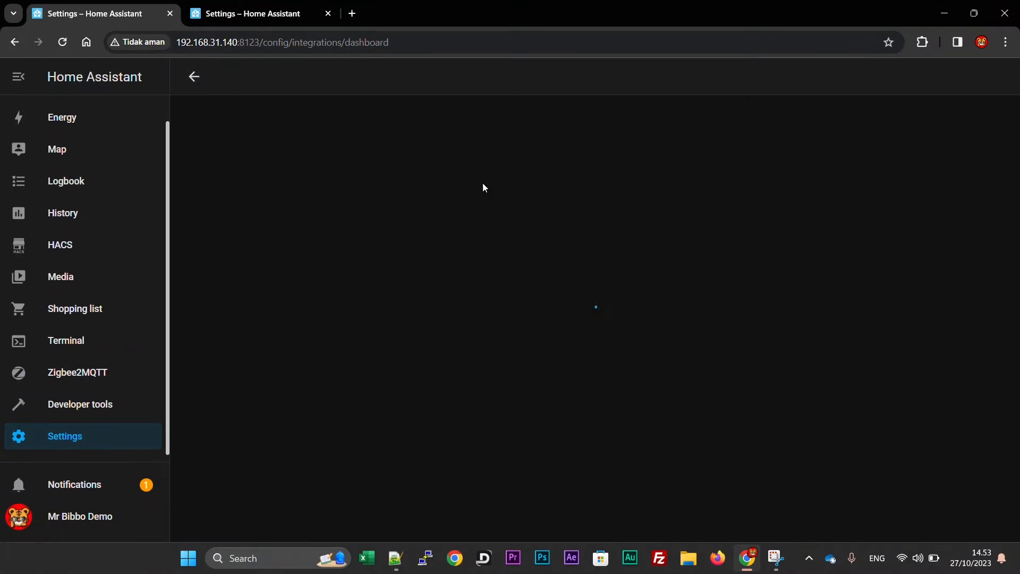
scroll(482, 186, "down", 1)
scroll(482, 183, "down", 4)
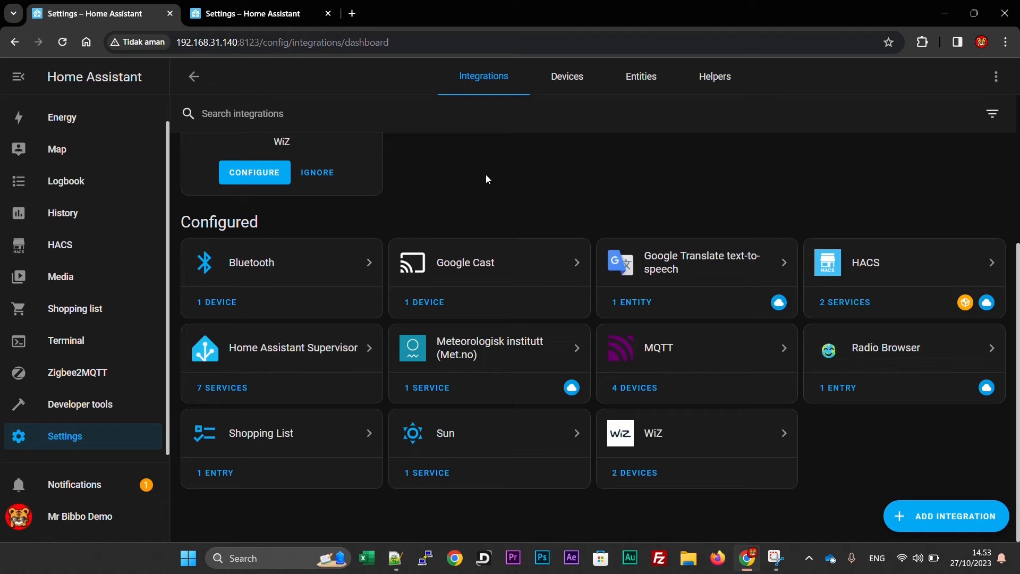
left_click(555, 78)
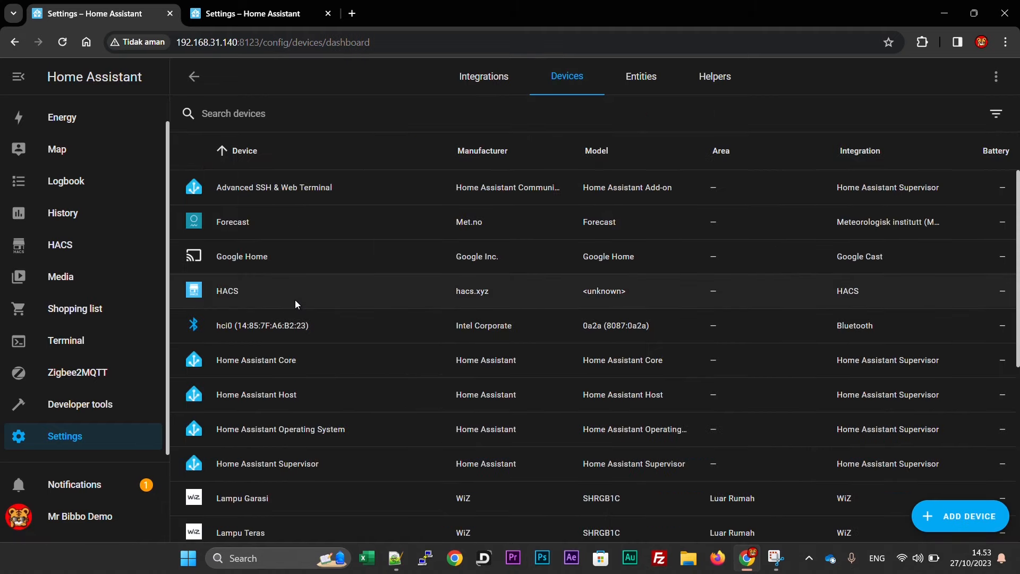
scroll(296, 303, "down", 6)
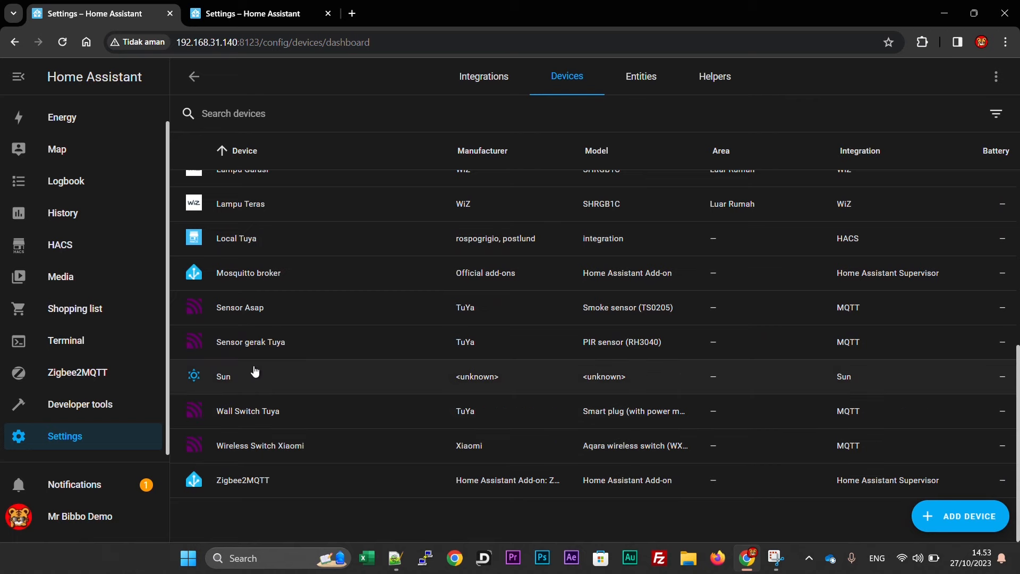
left_click(253, 342)
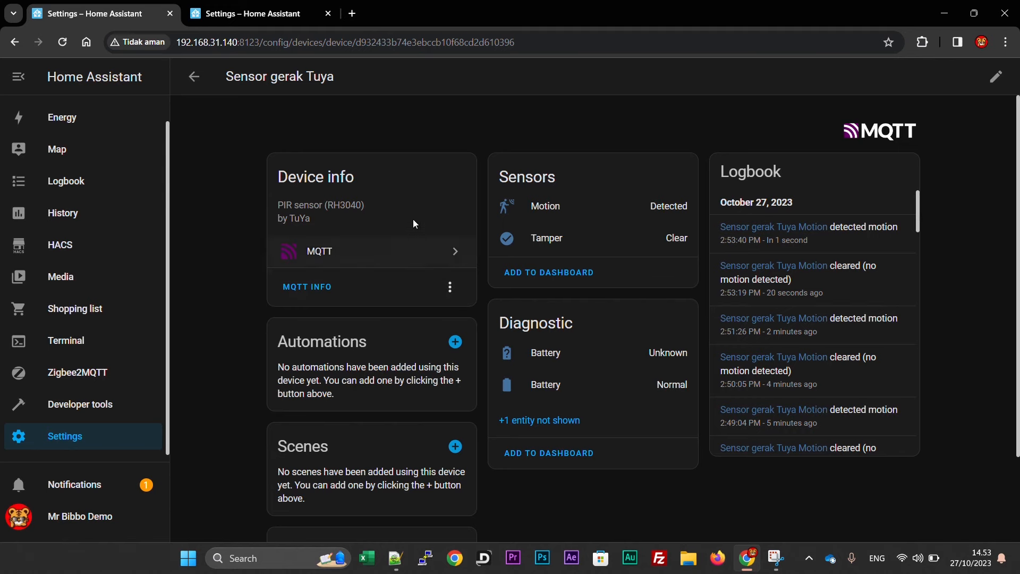
Start a new automation triggered by motion detected, with a TTS: Speak service call action.
left_click(455, 343)
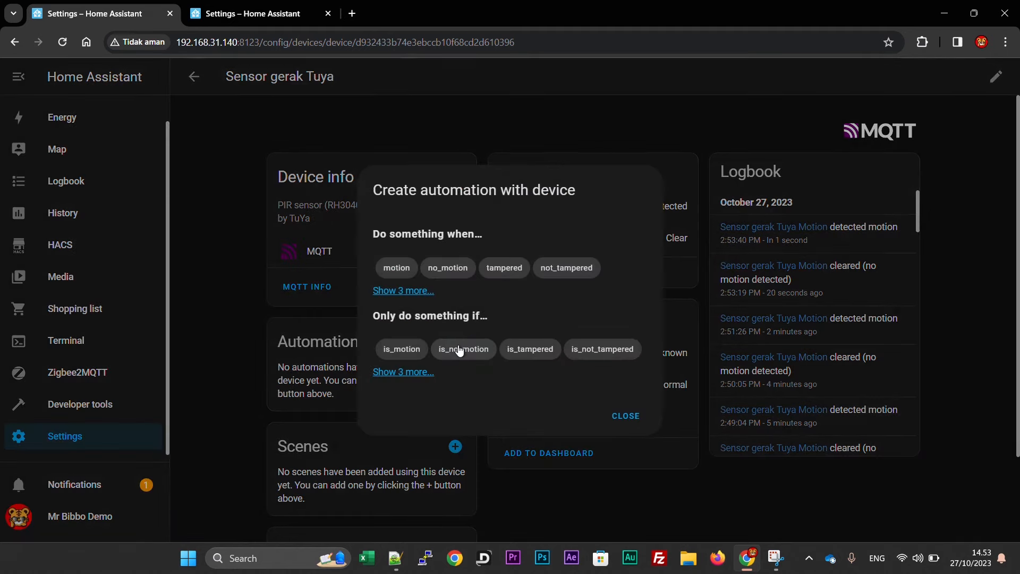
left_click(398, 268)
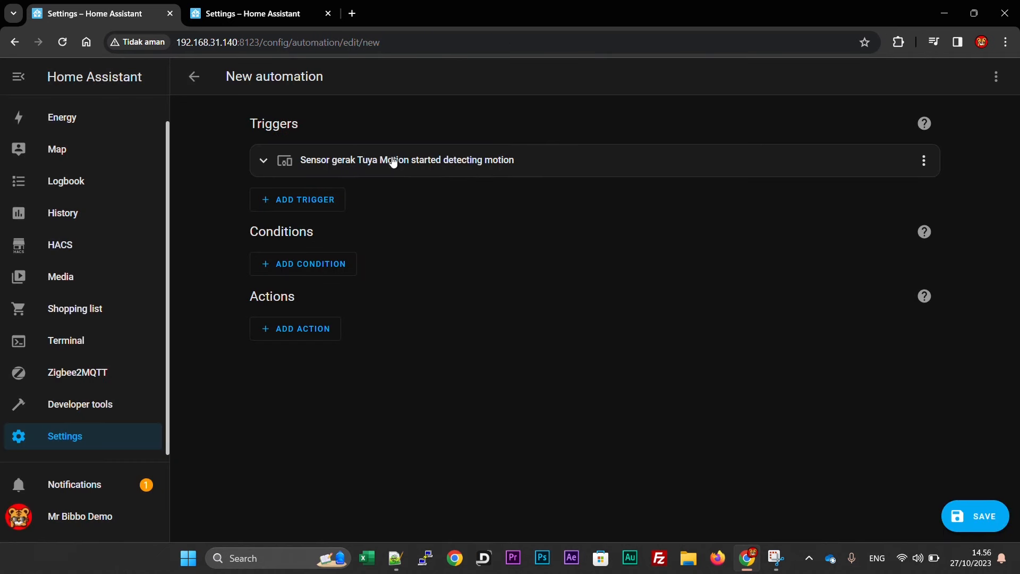
left_click(300, 327)
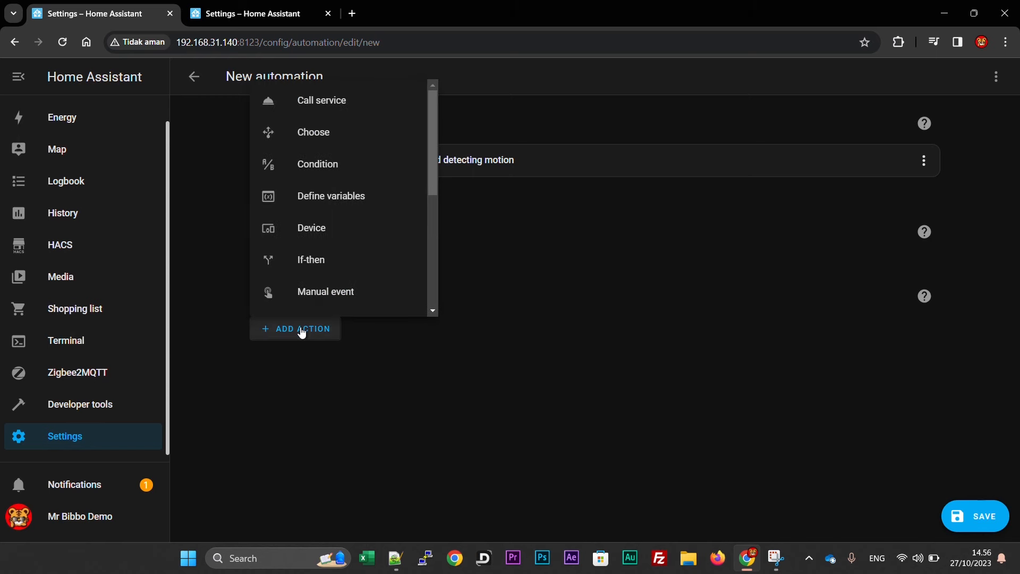
left_click(326, 101)
left_click(369, 393)
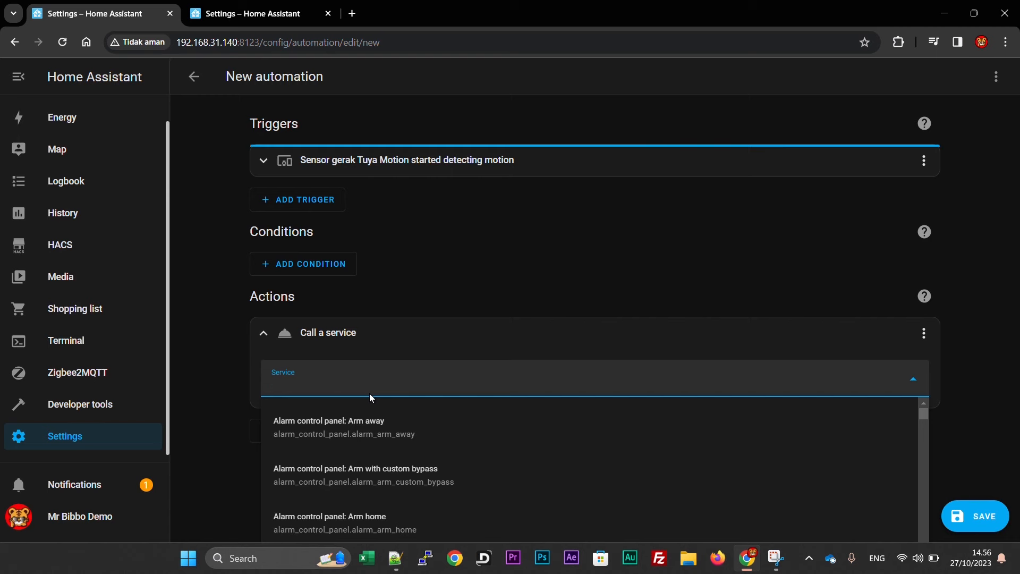
type("tts")
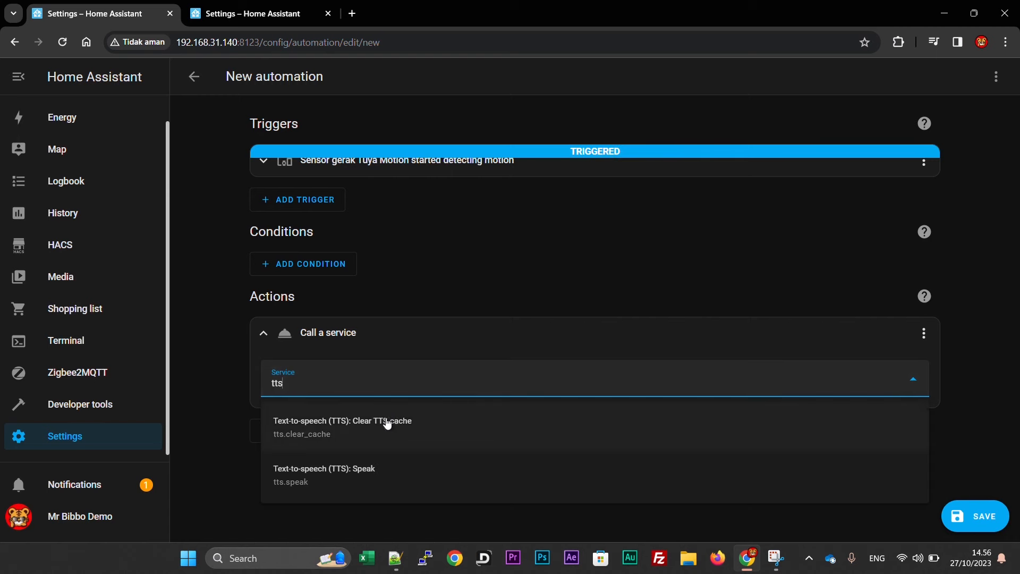
left_click(380, 471)
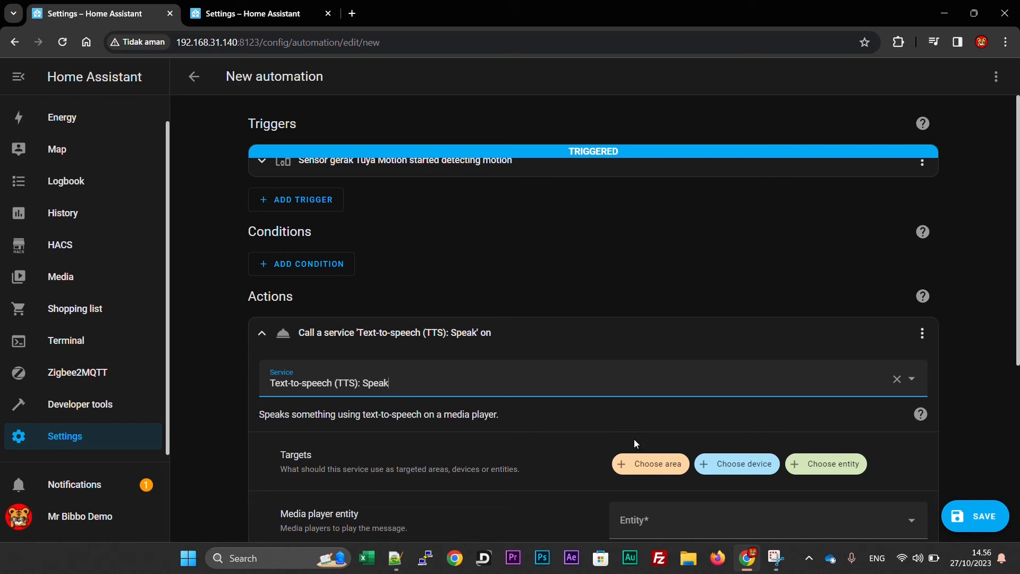
Target the Google en com speech entity and play on the Google Home media player.
left_click(819, 473)
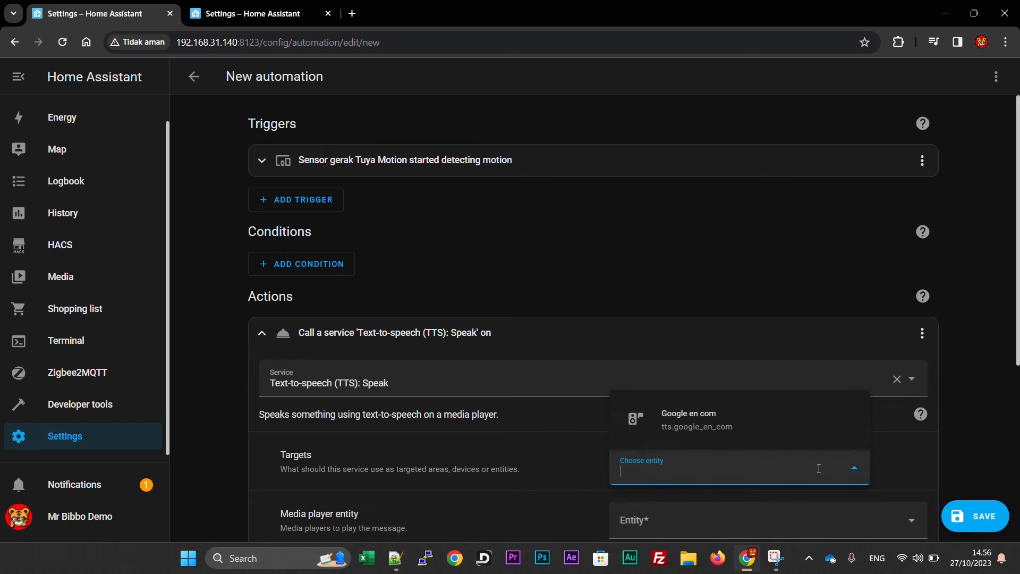
left_click(682, 435)
scroll(681, 429, "down", 3)
left_click(692, 407)
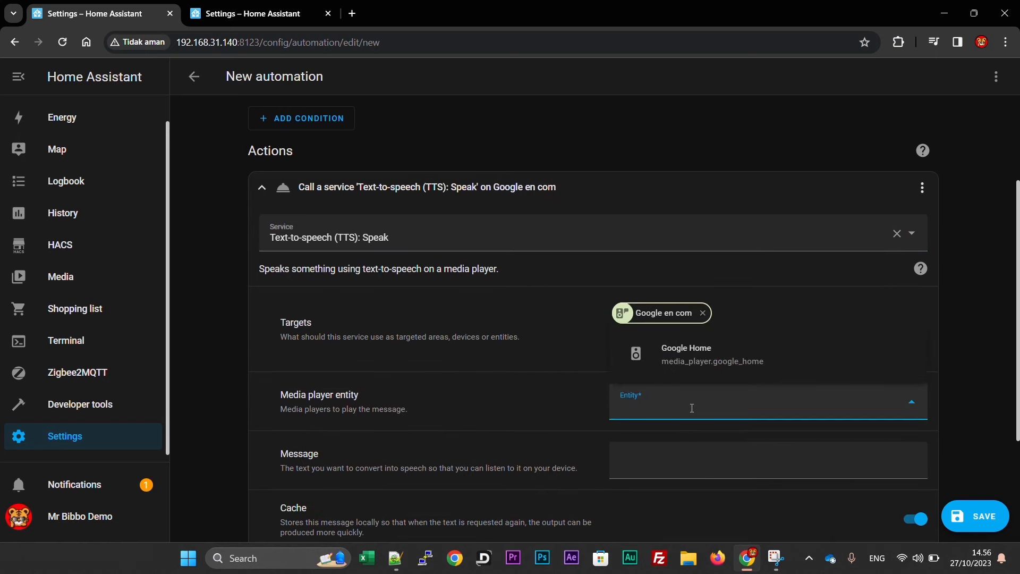
left_click(692, 367)
Set the spoken message to 'bos! Gerakan Terdeteksi' and enable the Language option.
scroll(531, 403, "down", 1)
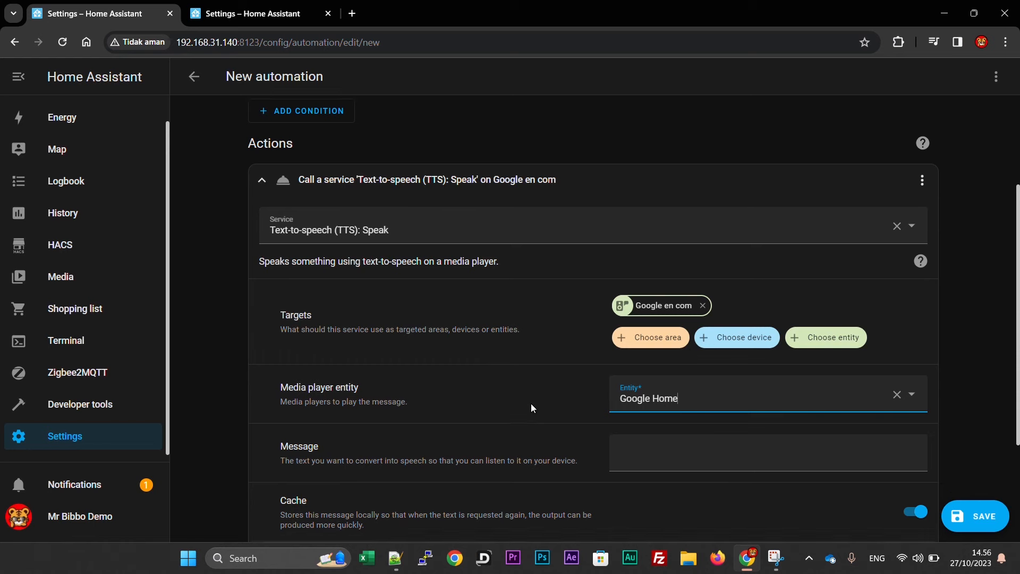
left_click(655, 410)
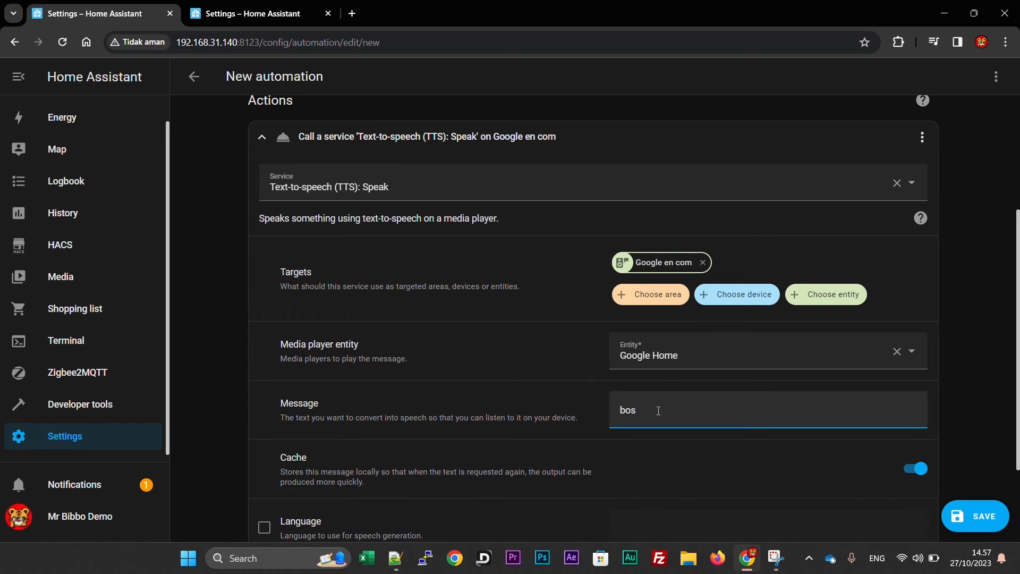
type("bos! Gerakan Terdete")
type("ksi")
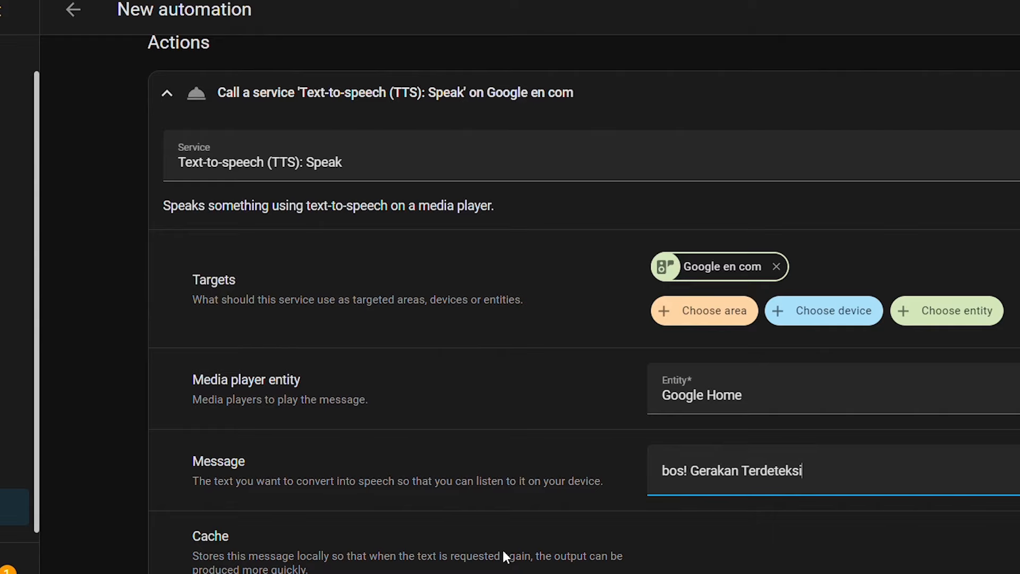
scroll(504, 552, "down", 3)
left_click(170, 465)
left_click(738, 480)
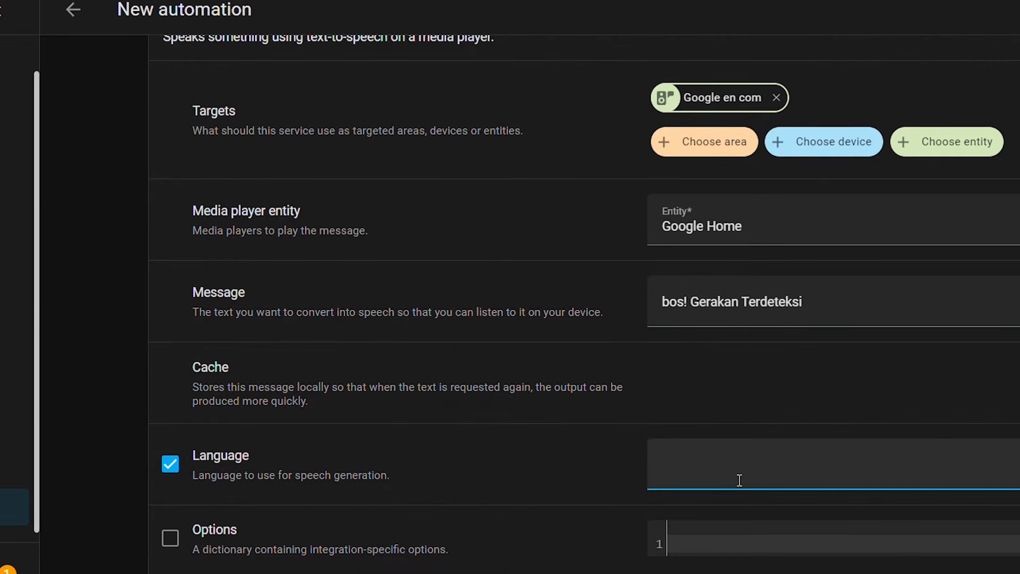
Save the automation with Ctrl+S, naming it 'New automation demo'.
key("ctrl+s")
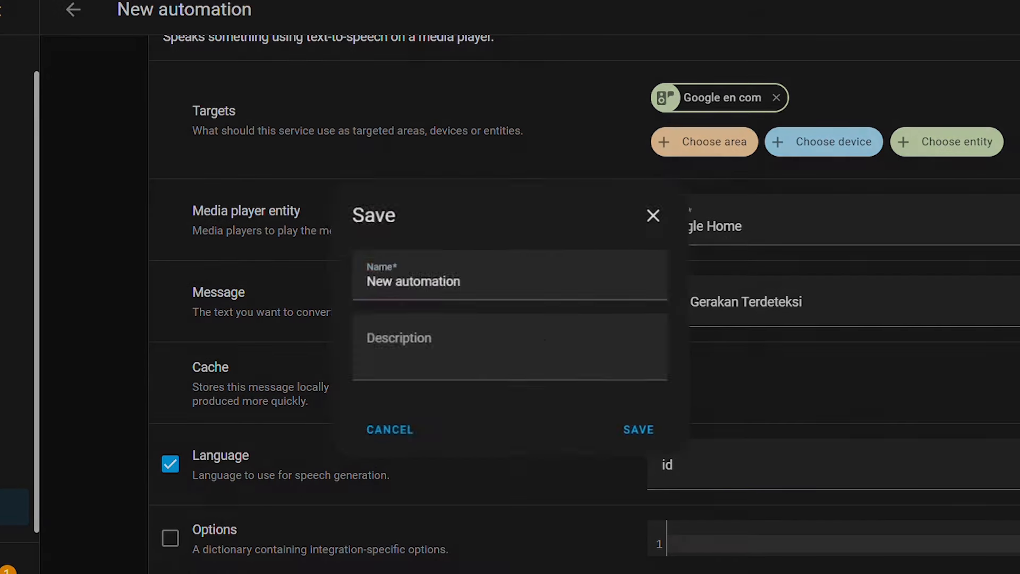
type("demo")
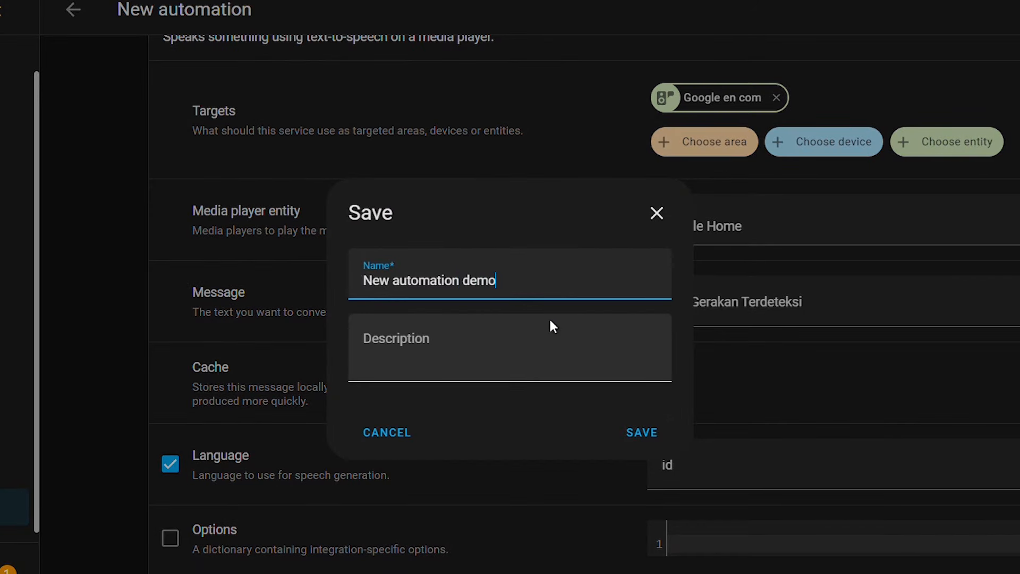
left_click(640, 432)
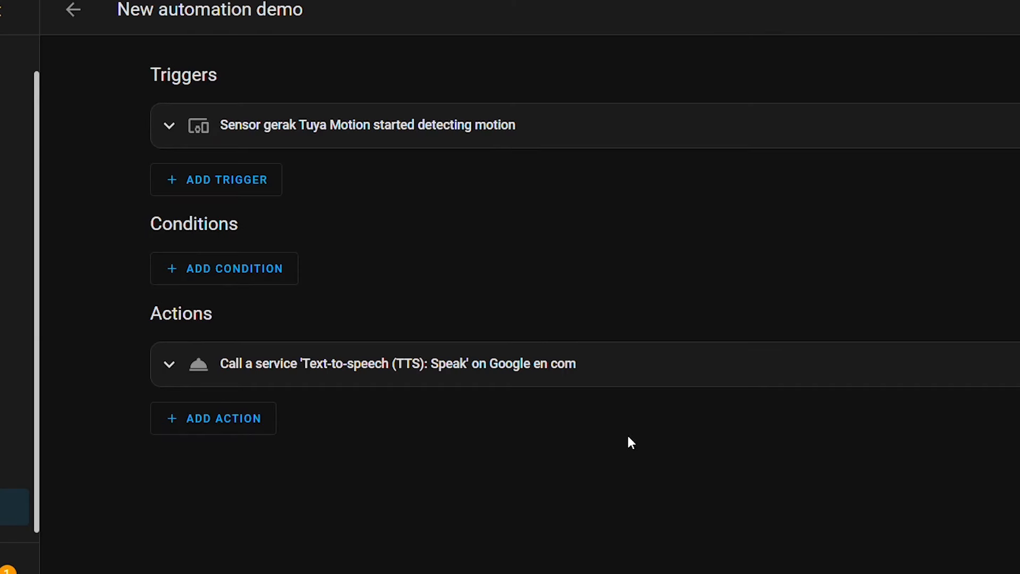